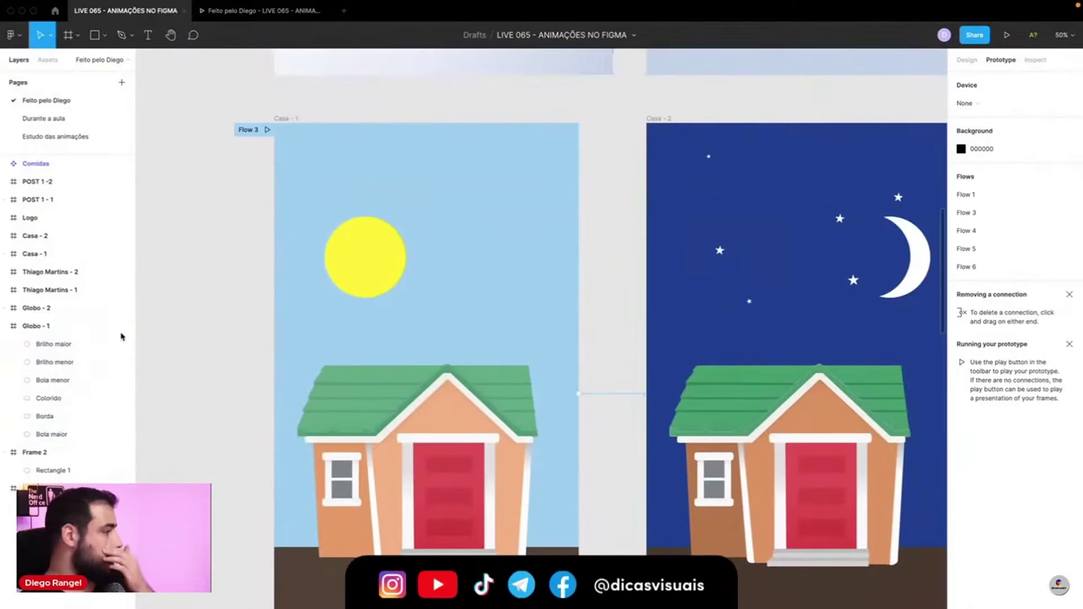
- Nudge the ground of the day frame slightly lower with Shift+Down
left_click(7, 325)
scroll(468, 299, "down", 1)
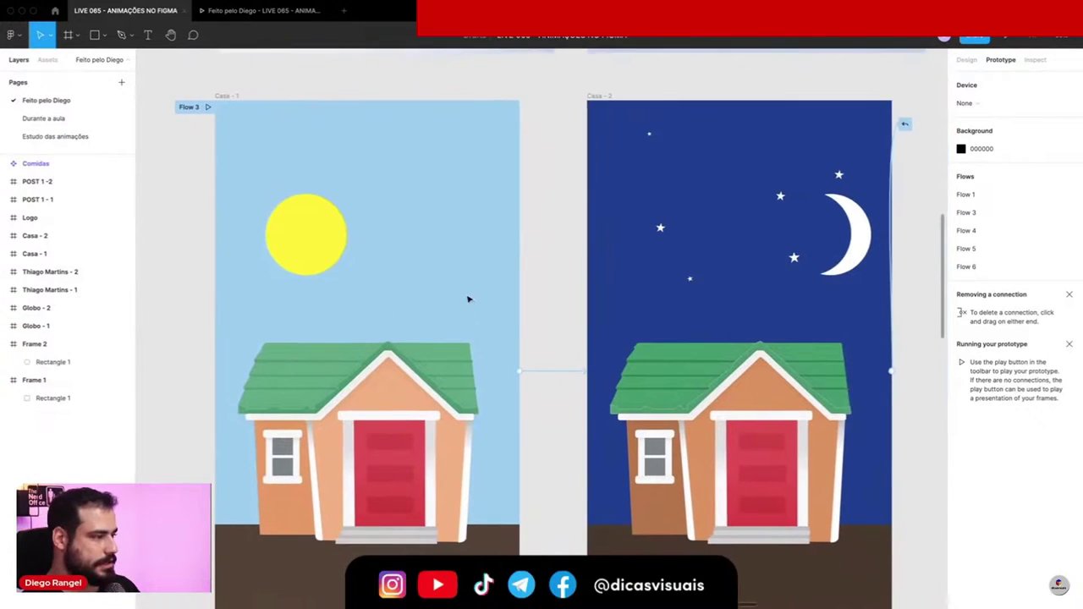
scroll(469, 298, "down", 2)
left_click(411, 304)
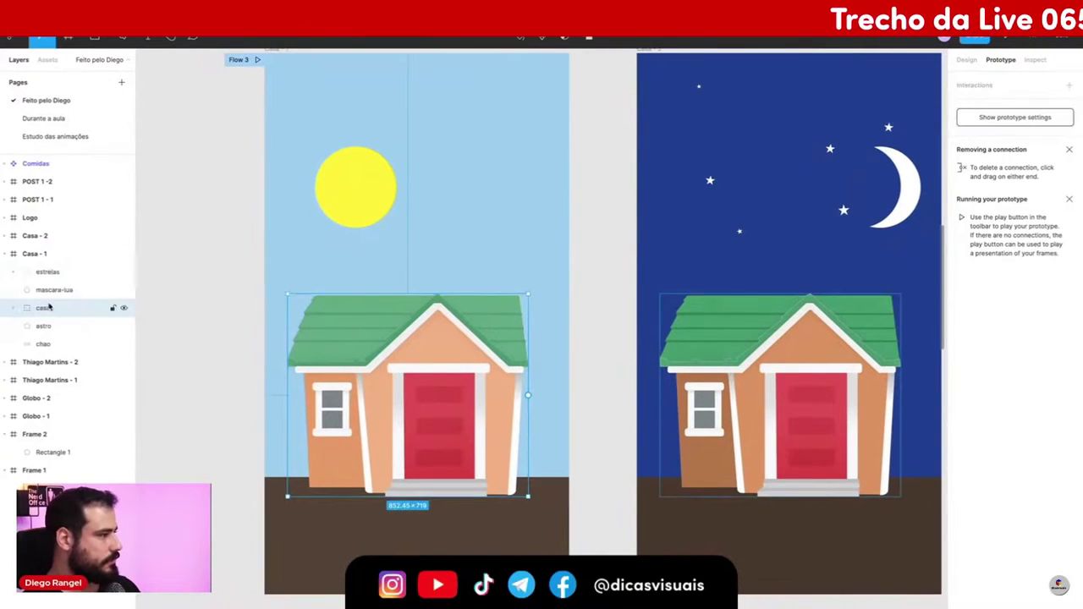
left_click(43, 325)
scroll(430, 433, "down", 2)
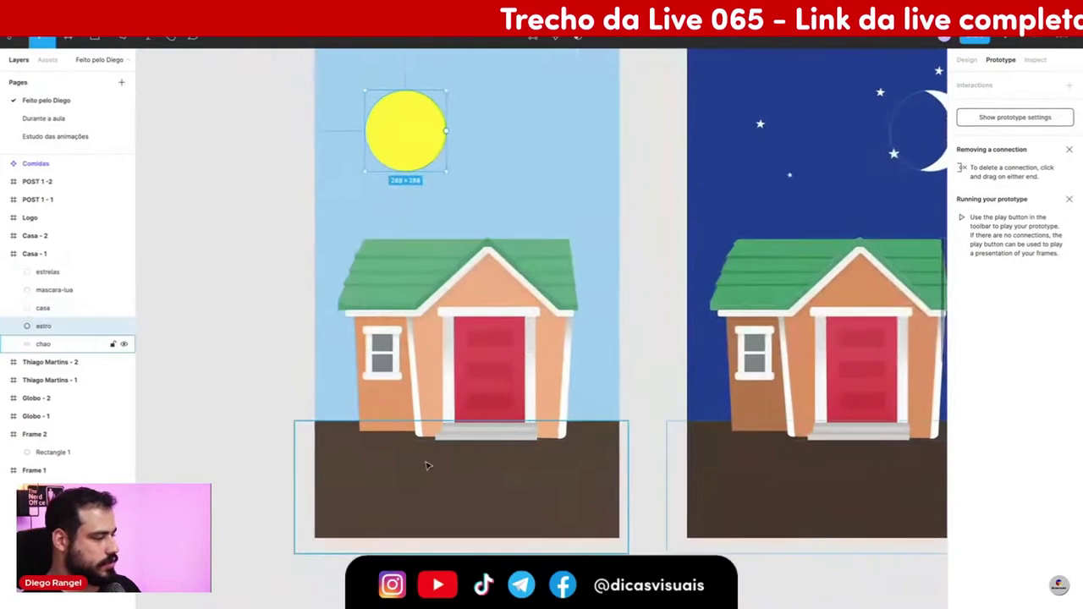
left_click(444, 478)
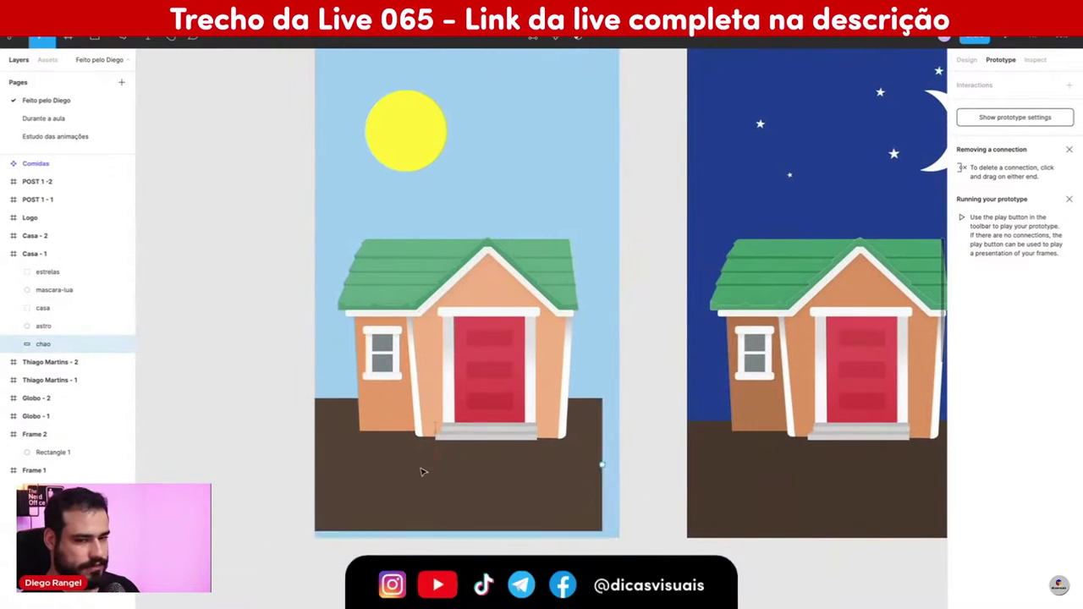
key("shift+Down")
key("shift+Down")
- Shift the sun slightly left and down in the day sky
scroll(486, 466, "up", 1)
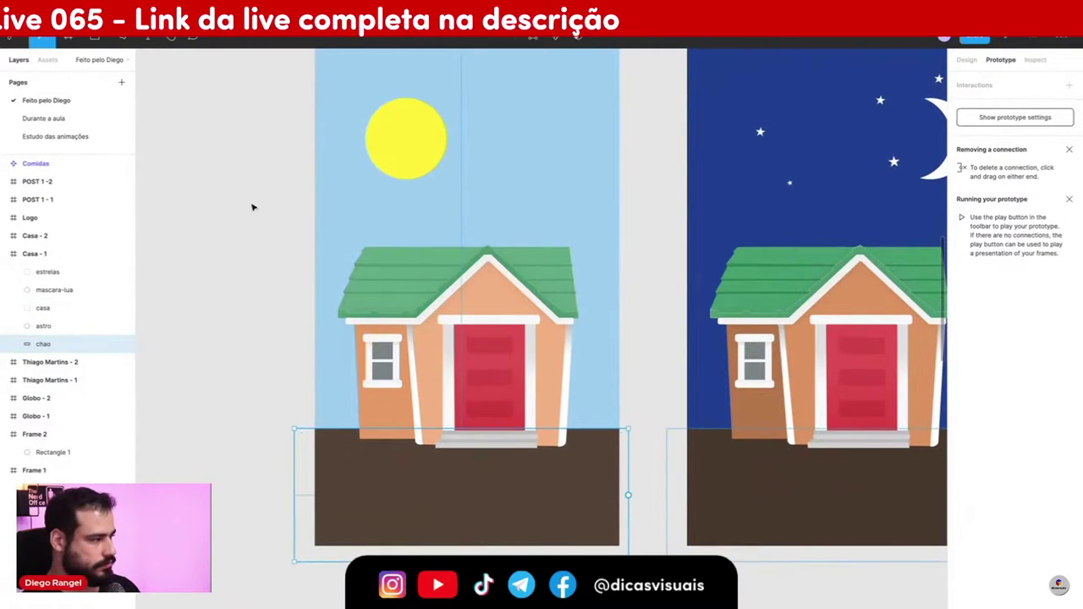
left_click(406, 138)
scroll(406, 169, "up", 2)
mouse_move(404, 202)
left_mouse_down()
mouse_move(393, 220)
mouse_move(413, 200)
left_mouse_up()
- Inspect Casa - 1, undo a trial house move, and go to Community plugin search
left_click(323, 54)
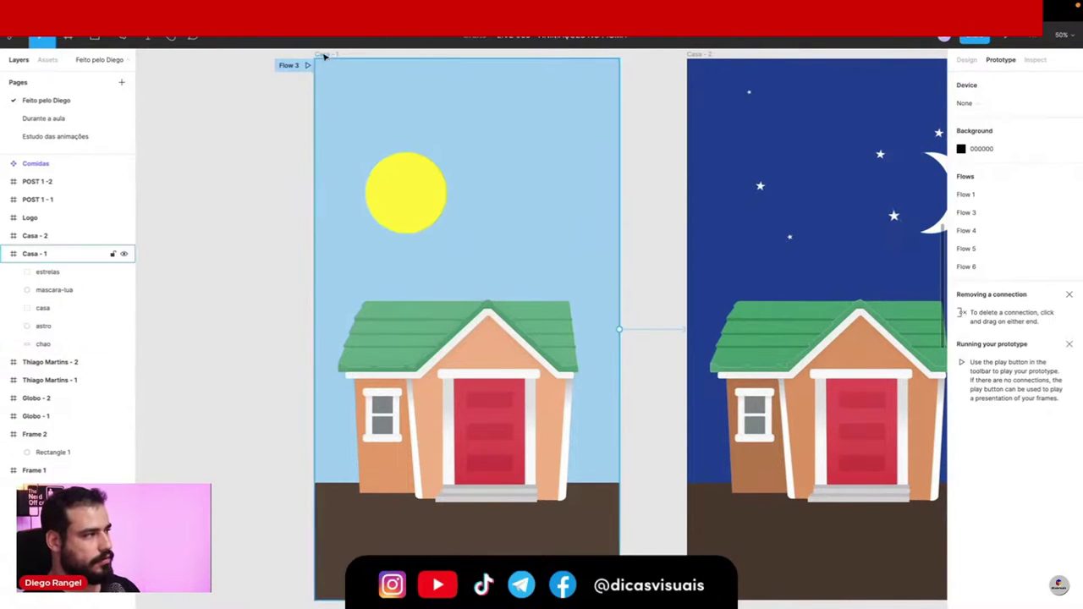
left_click(966, 59)
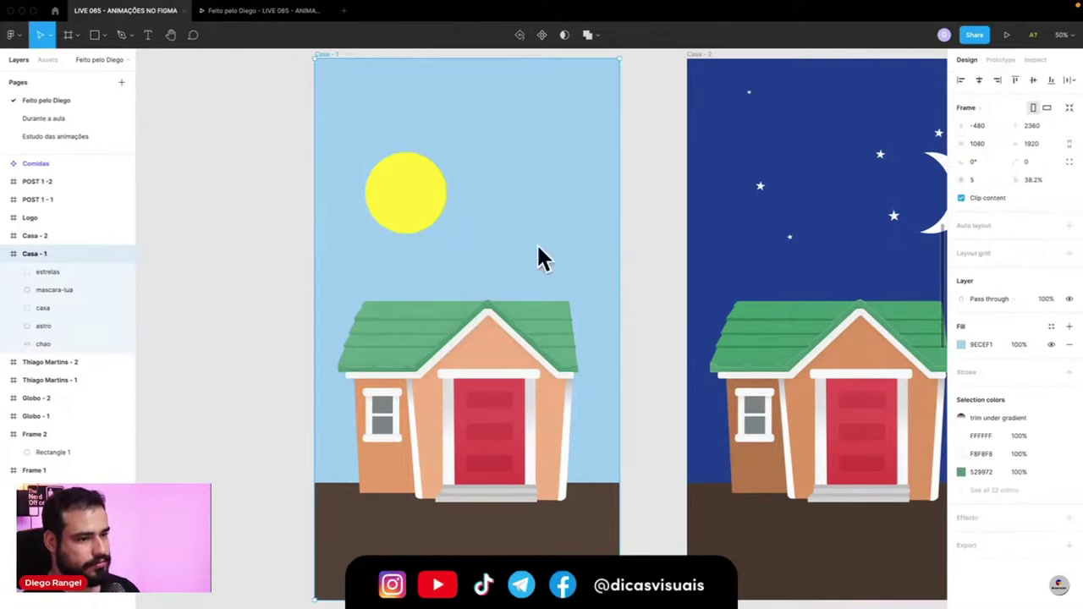
left_click(116, 309)
left_click_drag(456, 372, 463, 341)
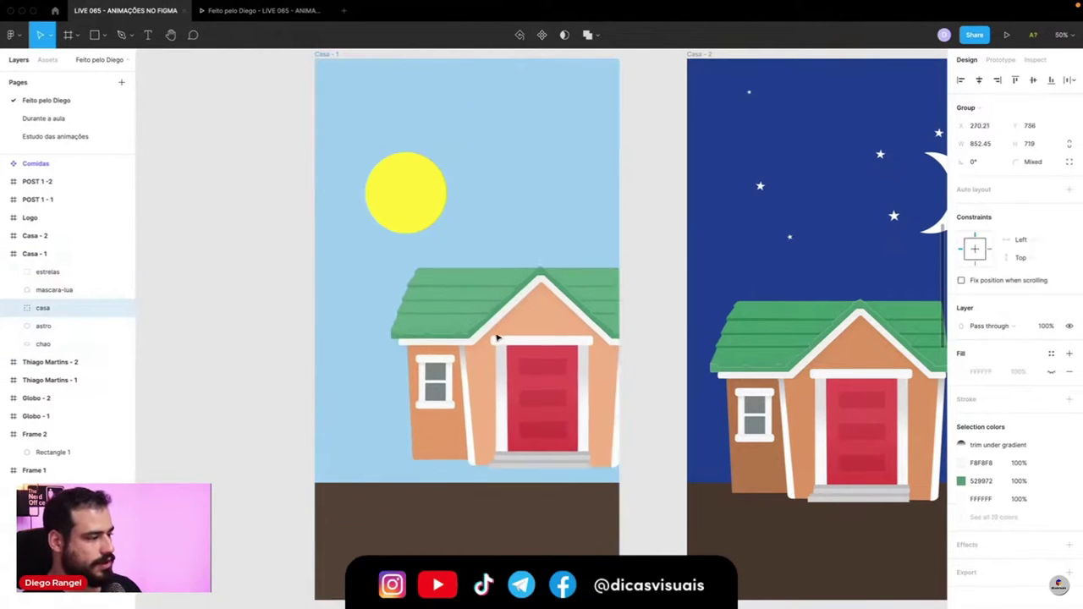
key("ctrl+z")
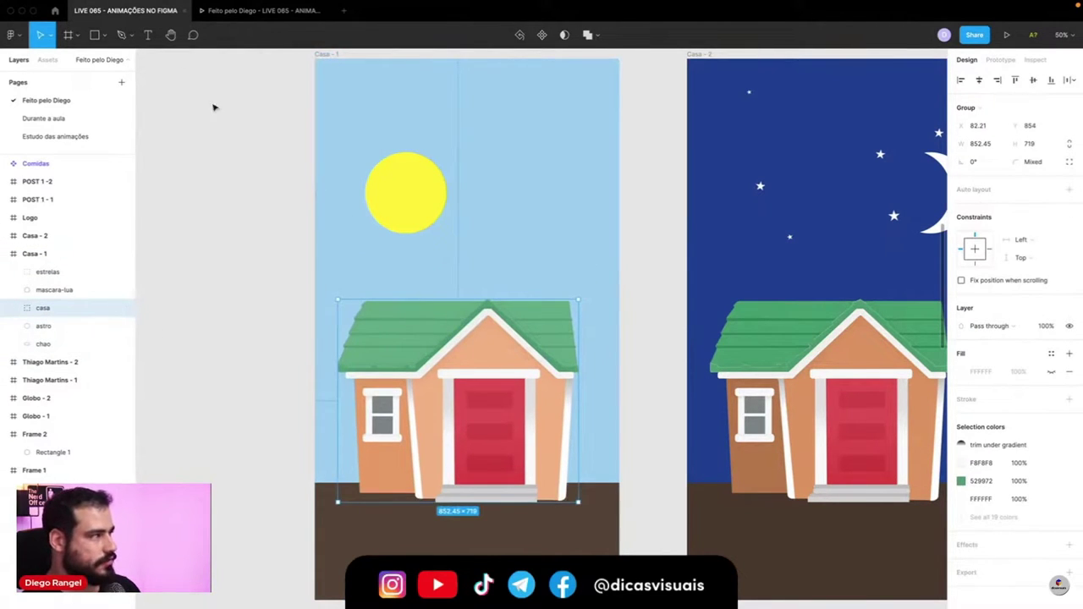
left_click(55, 11)
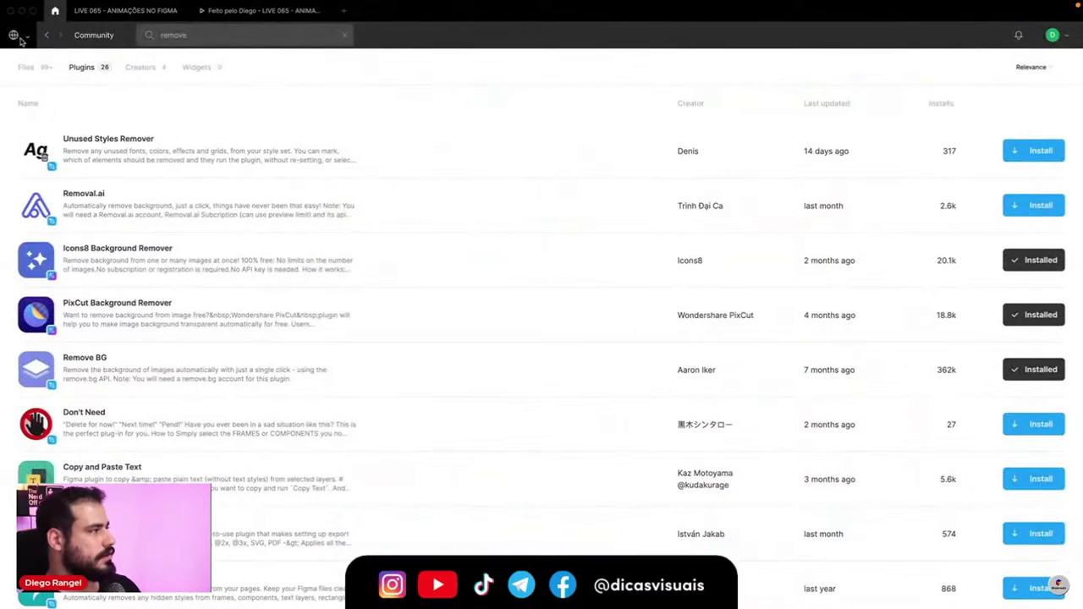
- Search Community files for 'house', preview House Building in ACNH, then return to LIVE 065
left_click(21, 38)
left_click(69, 96)
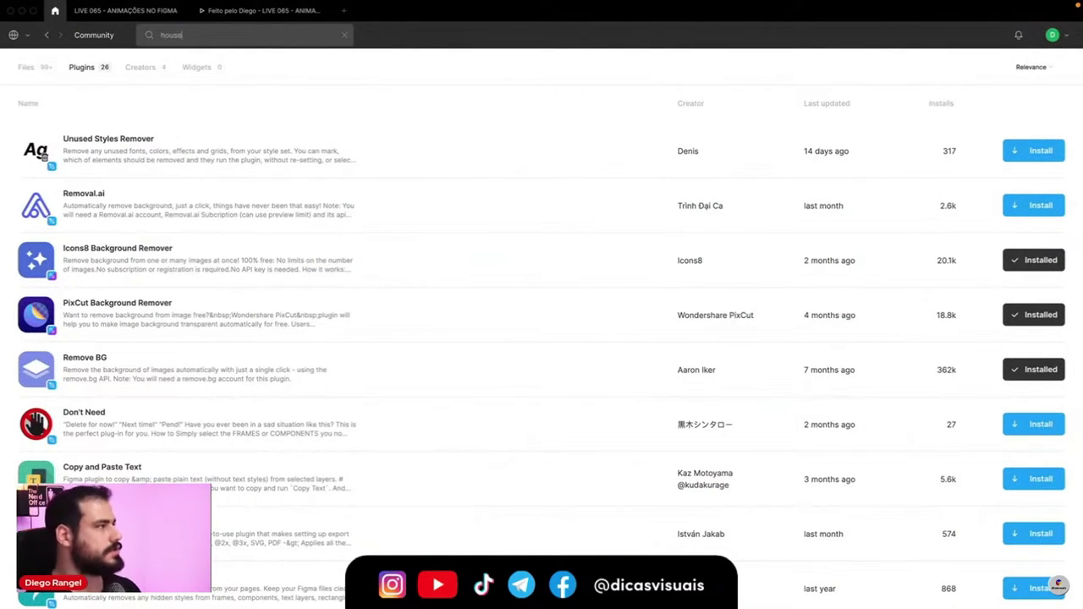
key("Return")
left_click(38, 68)
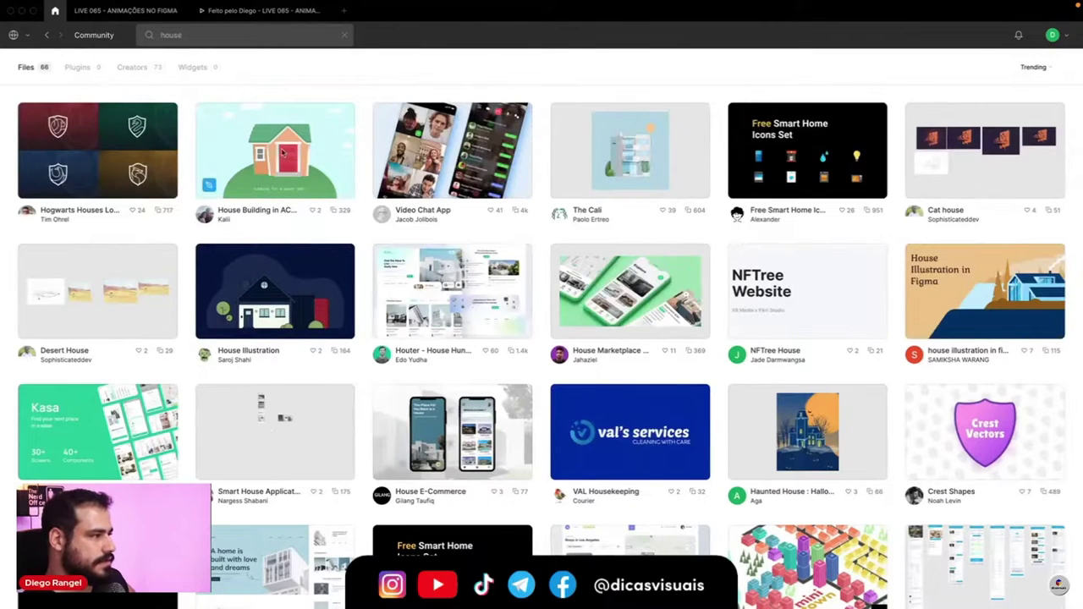
left_click(339, 182)
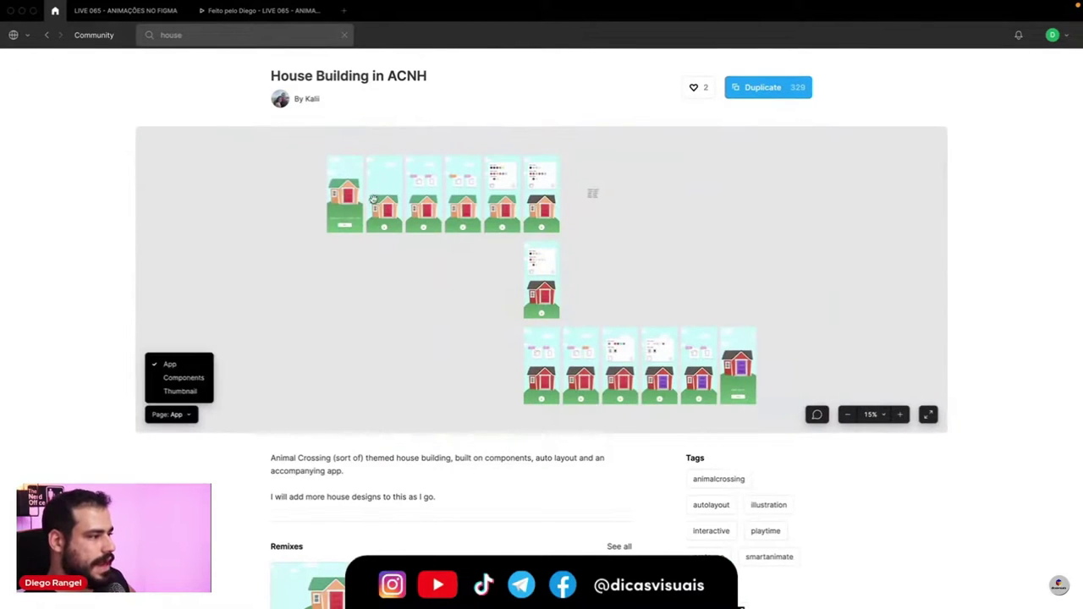
left_click(139, 10)
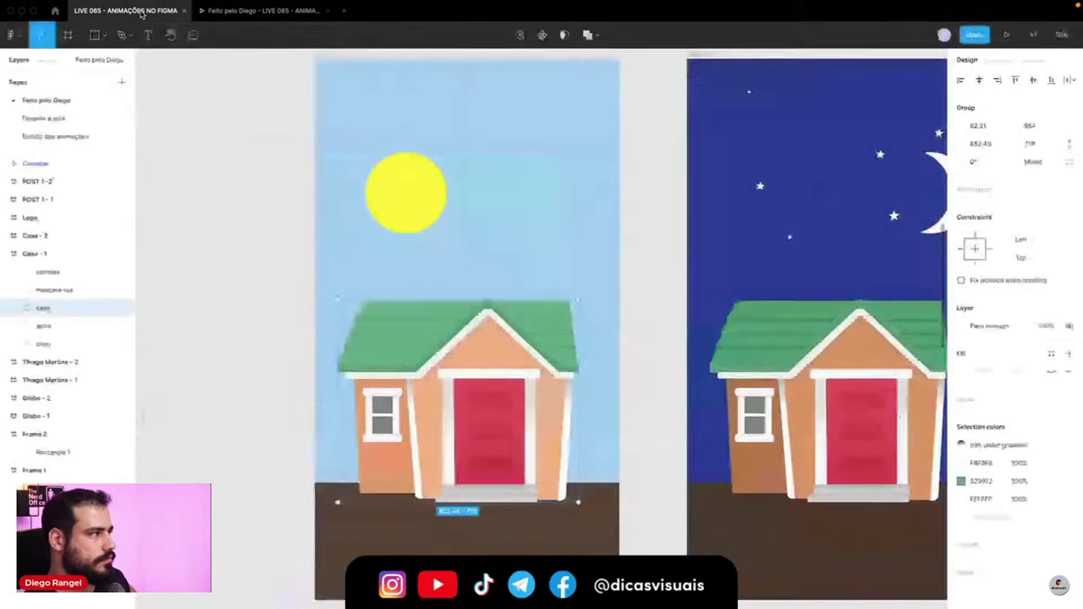
scroll(548, 317, "up", 3)
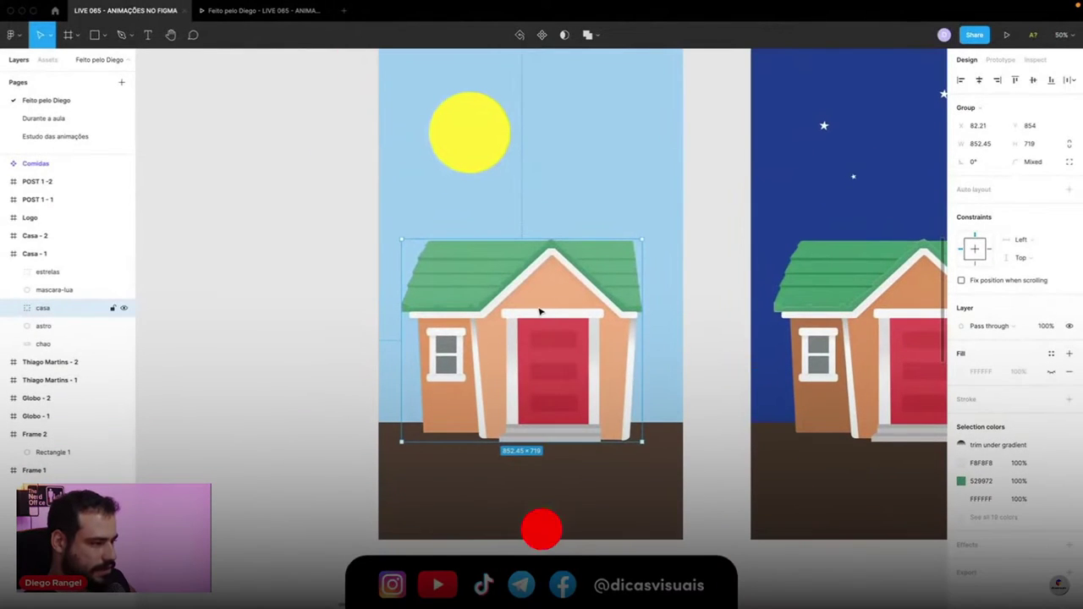
left_click_drag(548, 317, 525, 303)
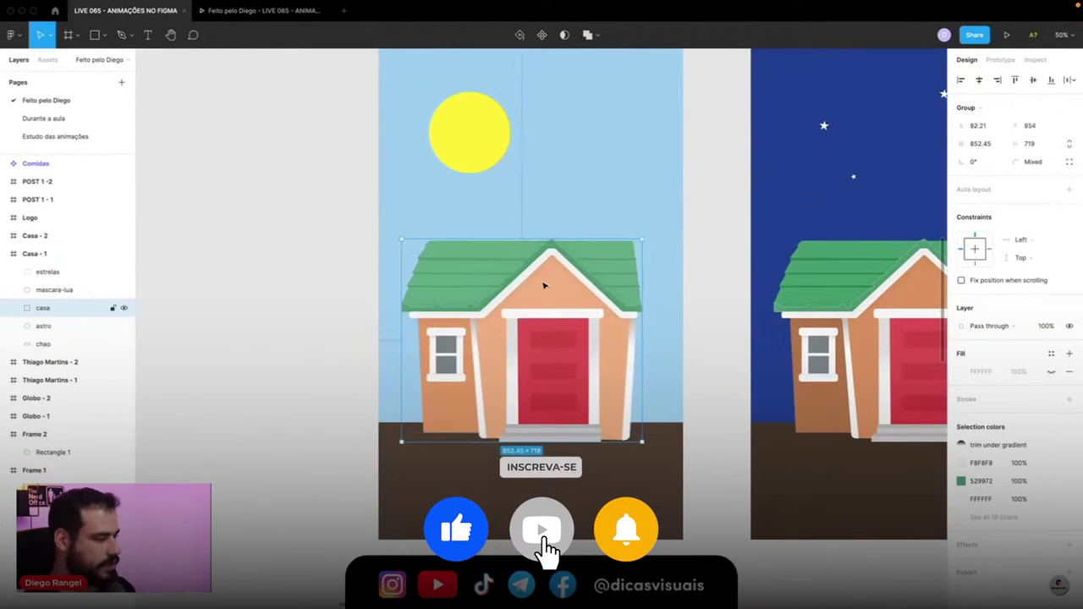
double_click(550, 295)
key("Escape")
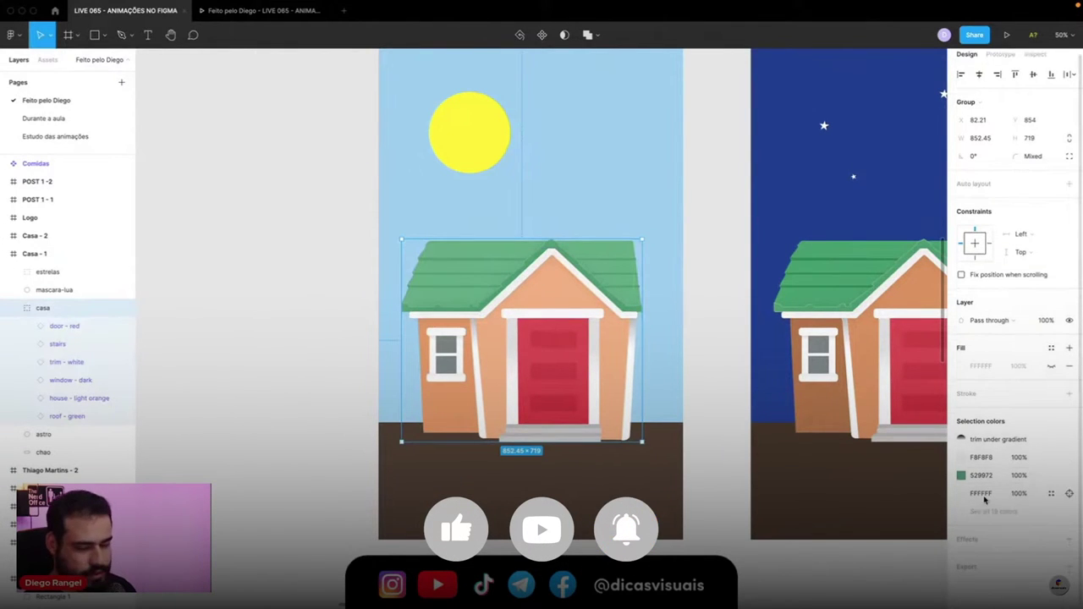
left_click(985, 516)
scroll(988, 471, "down", 3)
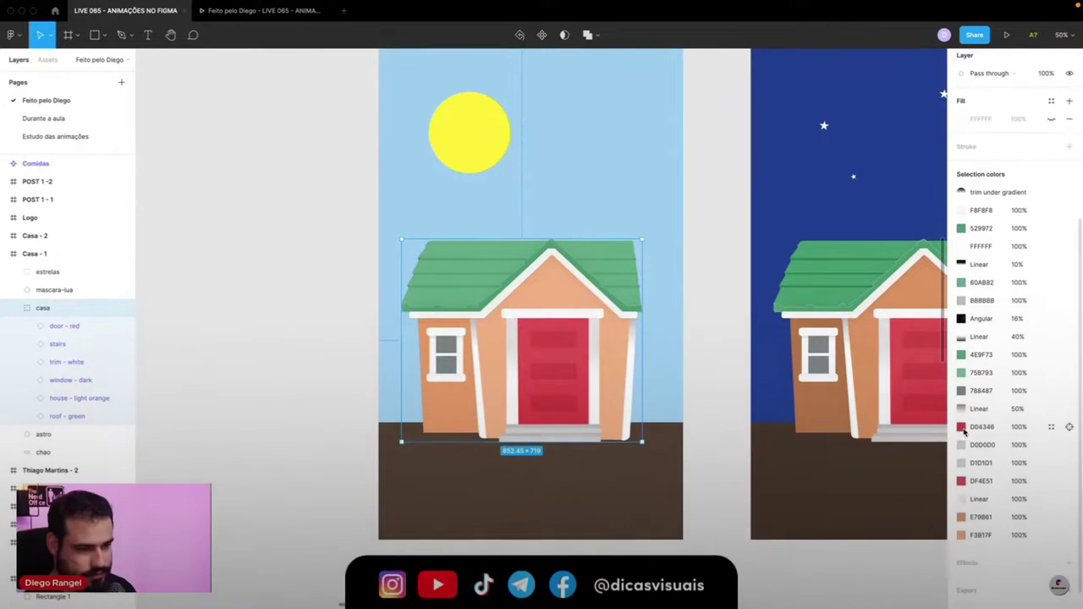
left_click(961, 428)
left_click_drag(912, 476, 907, 479)
left_click_drag(923, 354, 888, 374)
left_click_drag(908, 477, 935, 477)
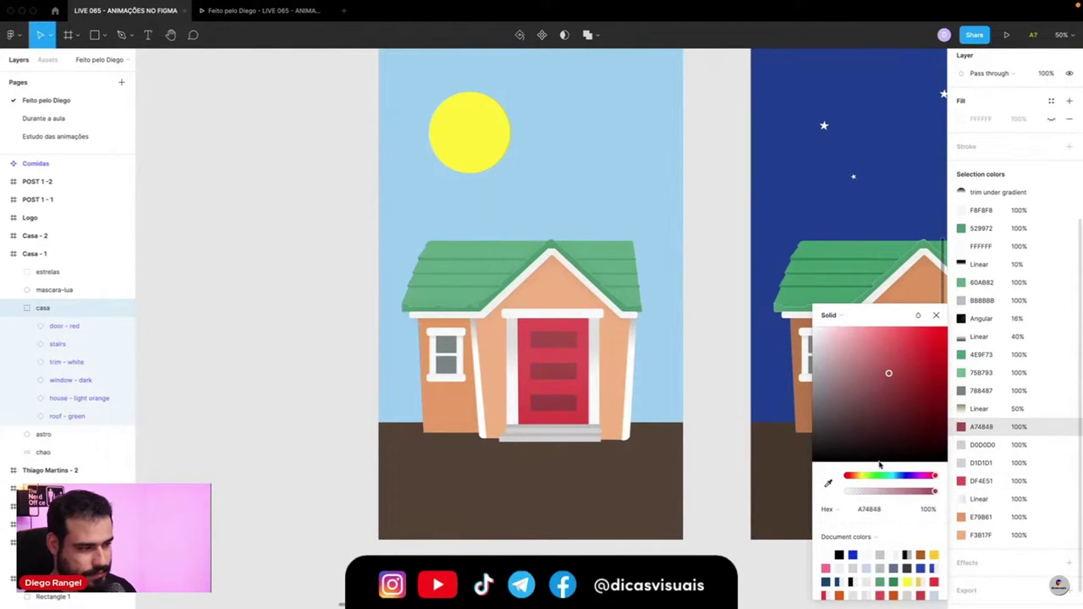
scroll(569, 275, "right", 5)
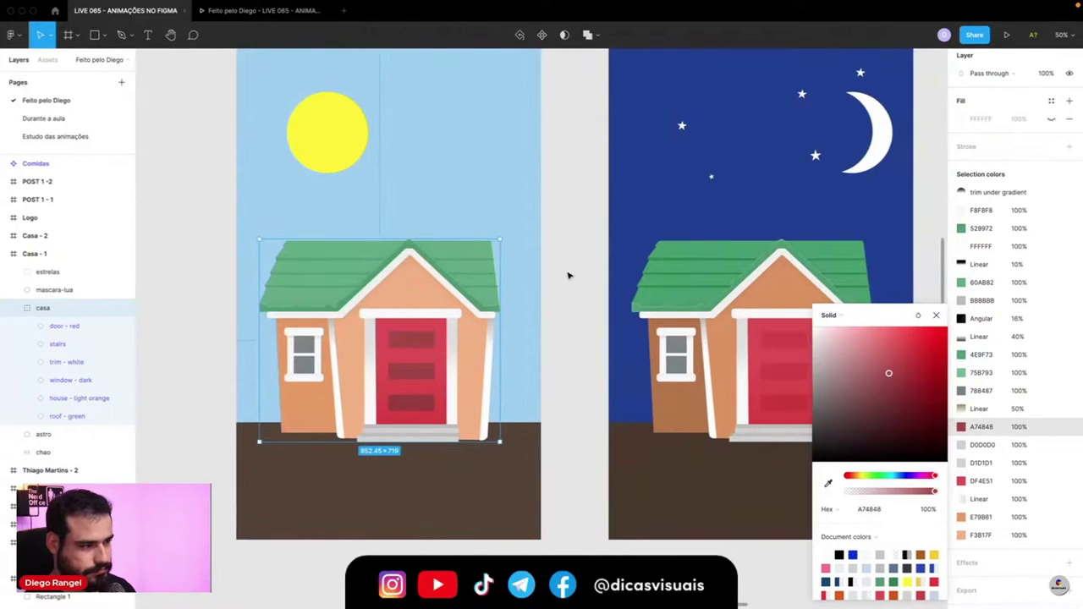
key("Escape")
key("ctrl+z")
key("ctrl+shift+z")
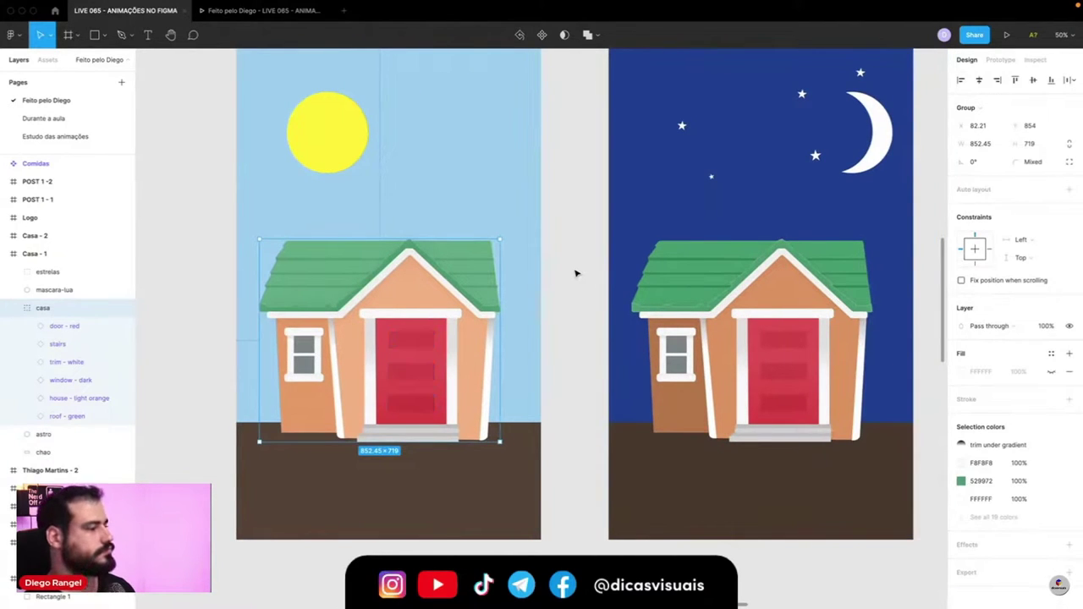
left_click(575, 273)
scroll(507, 279, "left", 2)
left_click(35, 312)
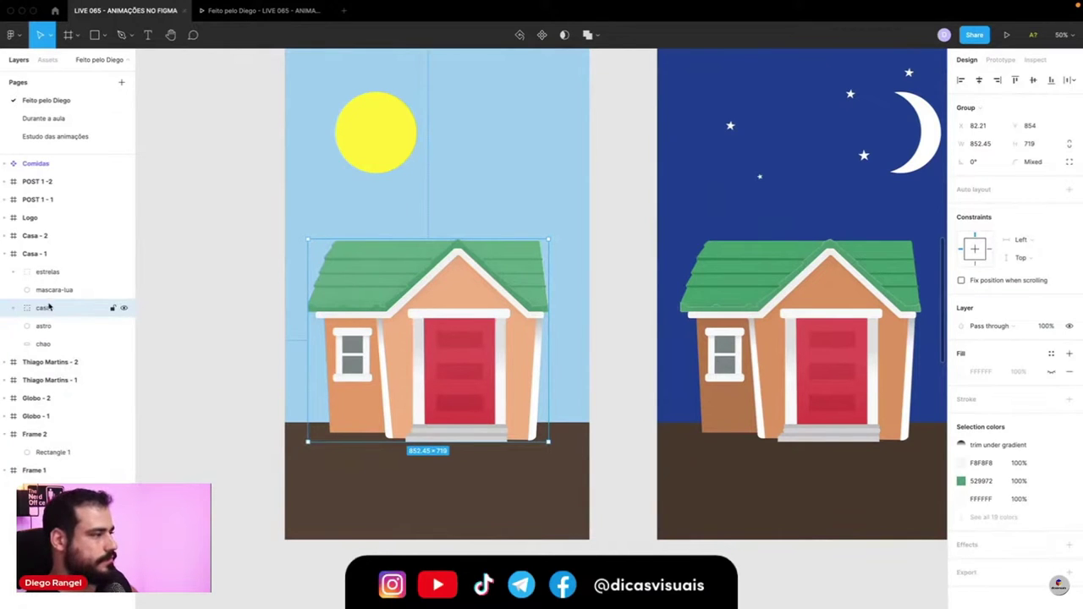
left_click(73, 290)
scroll(290, 223, "up", 2)
scroll(290, 222, "left", 2)
scroll(366, 220, "up", 2)
scroll(366, 220, "left", 2)
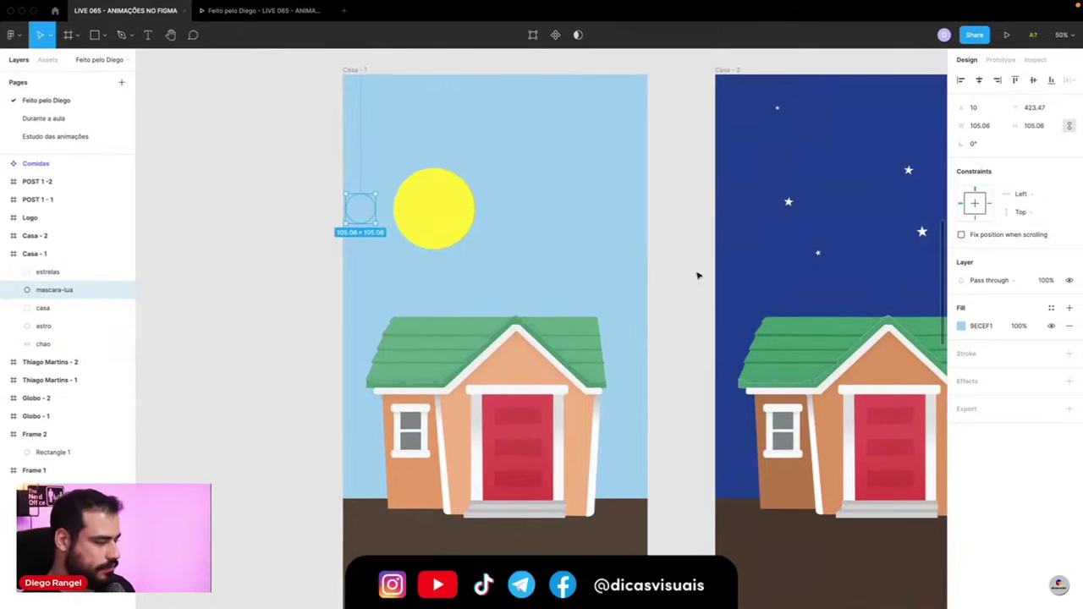
left_click(960, 326)
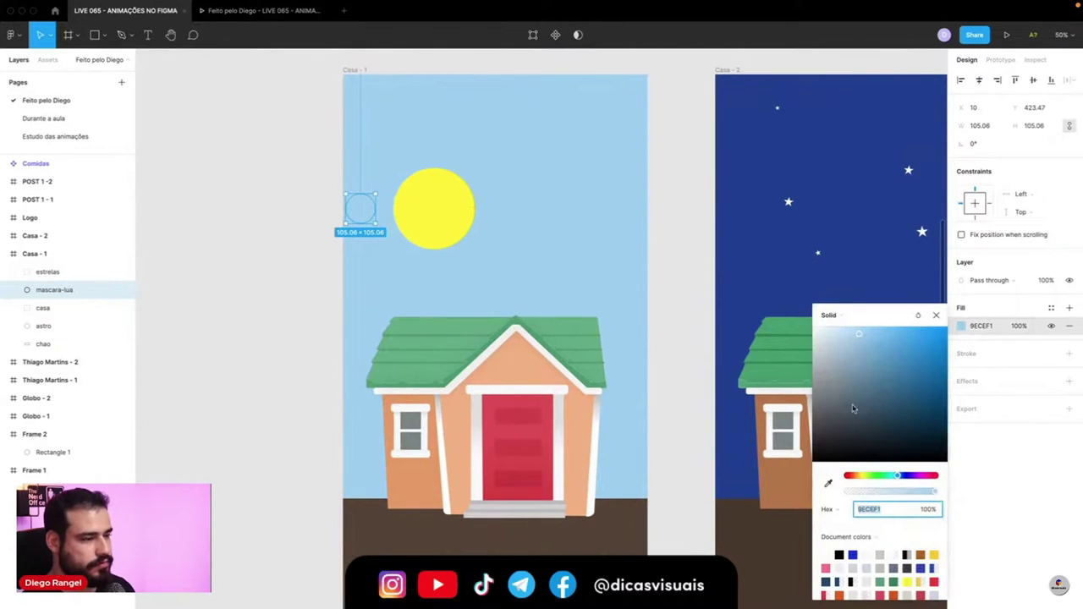
left_click_drag(853, 409, 821, 449)
left_click(307, 288)
left_click(360, 210)
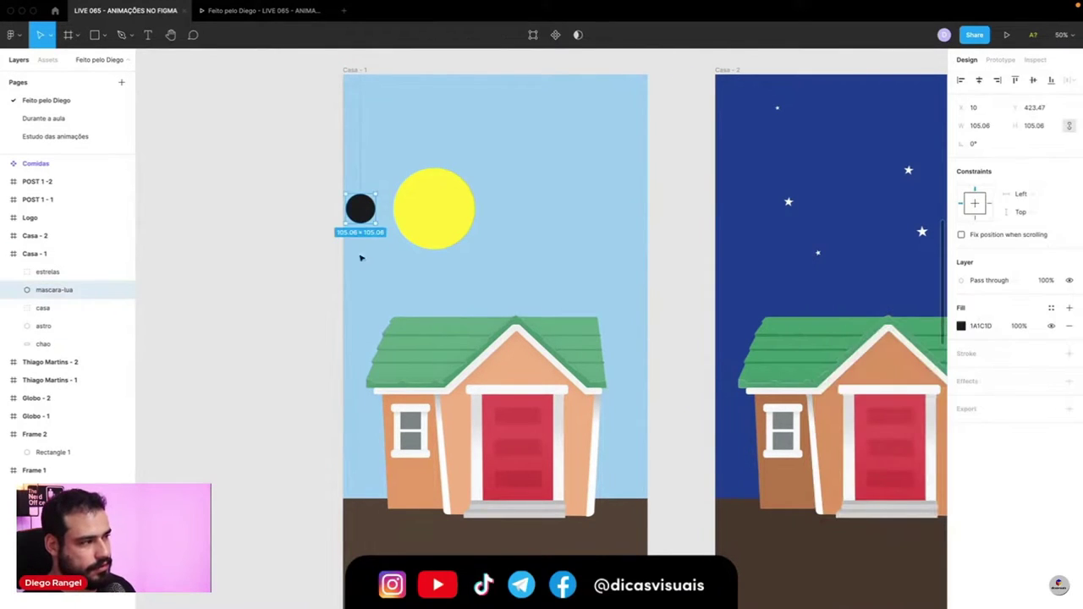
key("ctrl+z")
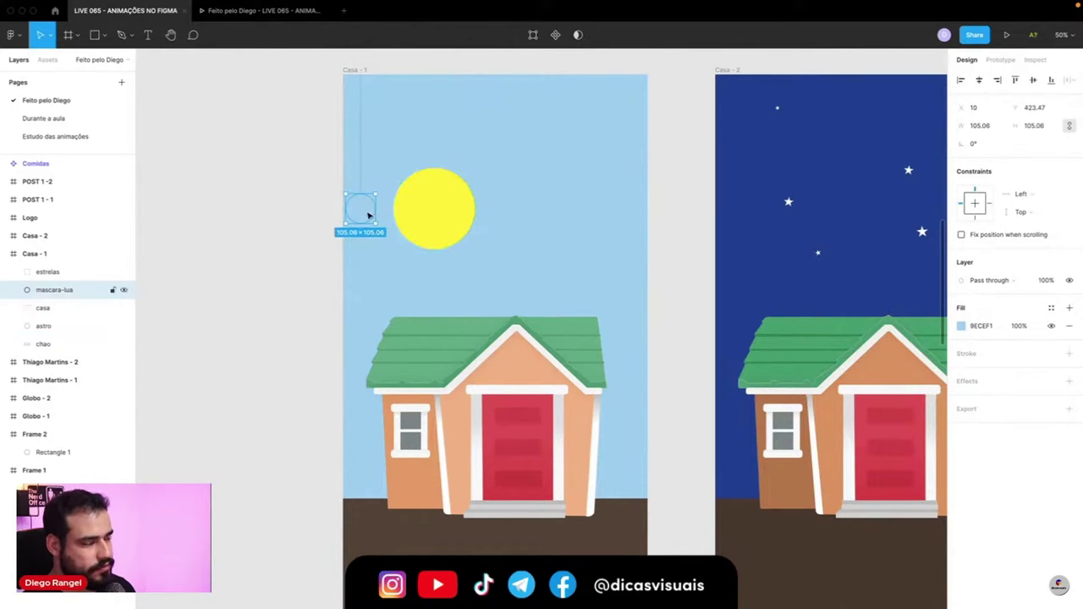
left_click(68, 272)
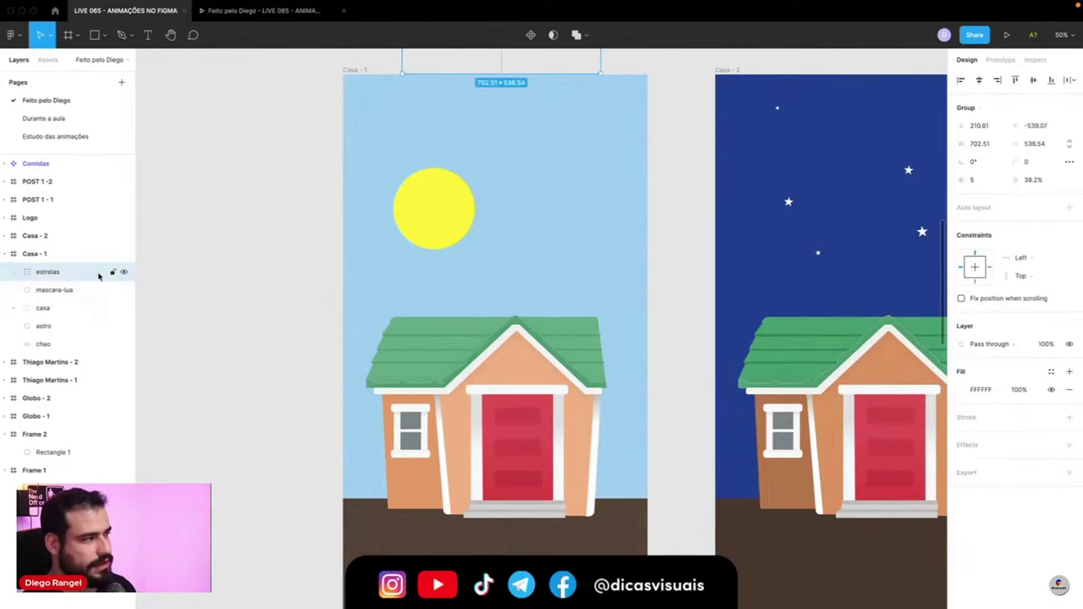
- Select the estrelas group in Casa - 1 and drag it up toward the top edge
scroll(380, 251, "up", 1)
scroll(473, 184, "up", 3)
left_click(46, 256)
left_click(47, 272)
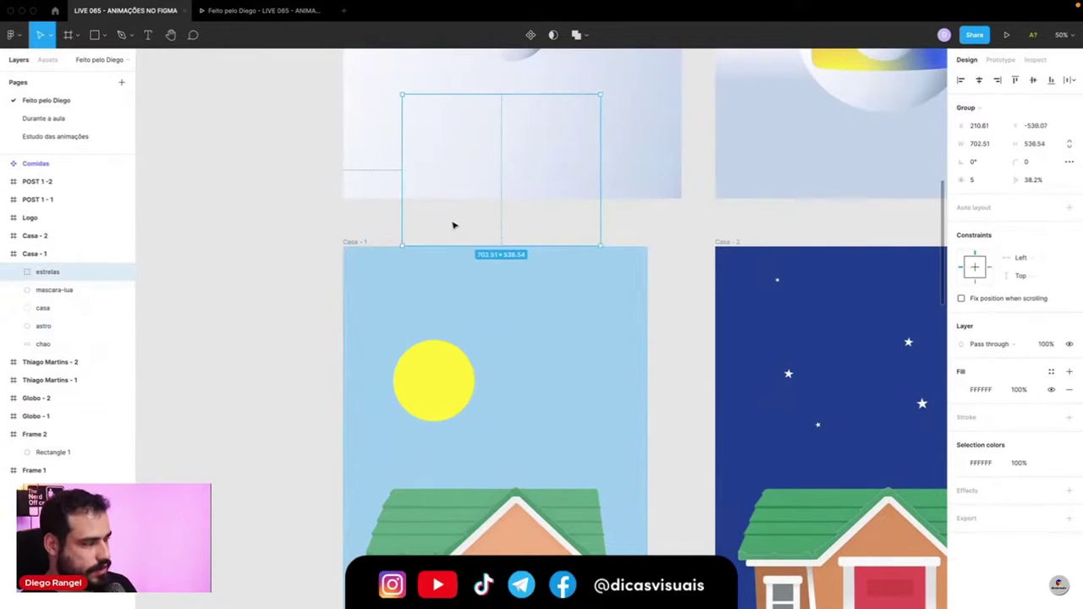
left_click_drag(453, 225, 454, 286)
left_click_drag(452, 376, 552, 400)
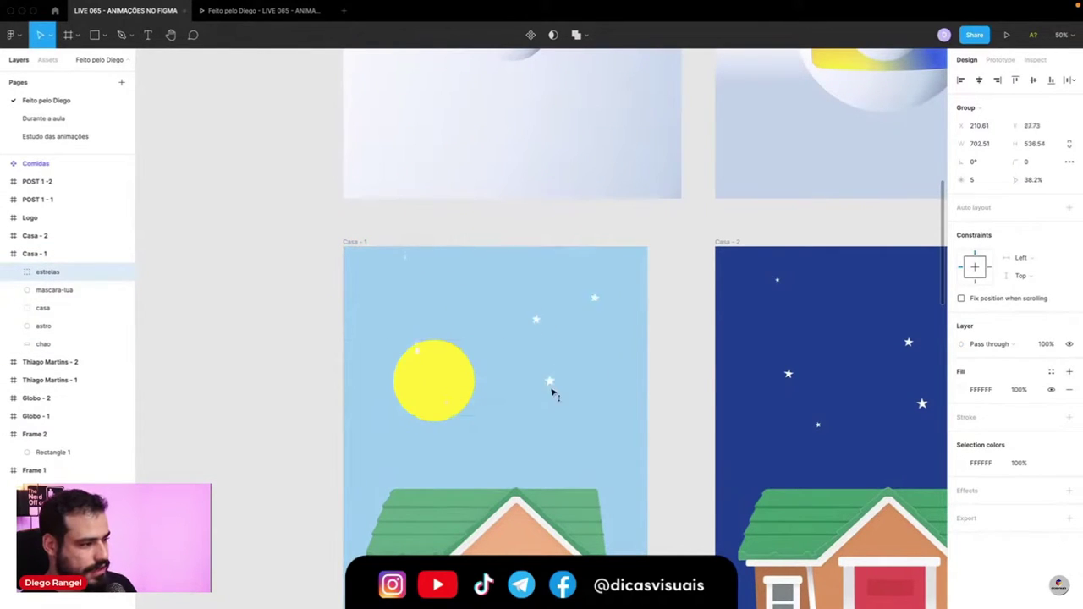
left_click_drag(551, 306, 551, 386)
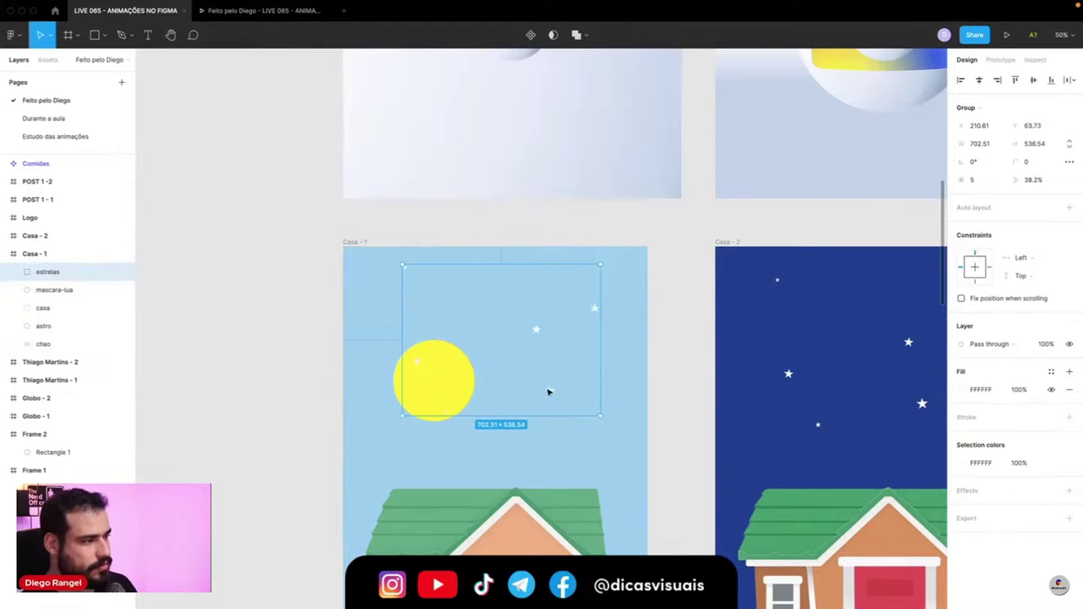
left_click_drag(550, 254, 550, 254)
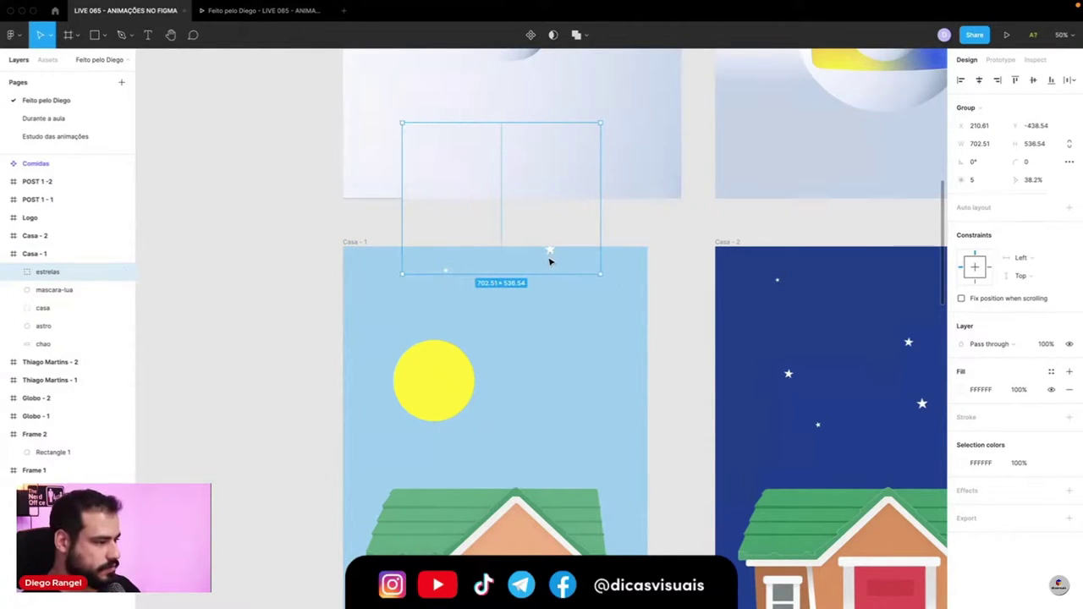
- Nudge the stars up with Shift+Up until they sit above the frame at Y −538.54
key("shift+Up")
key("shift+Up")
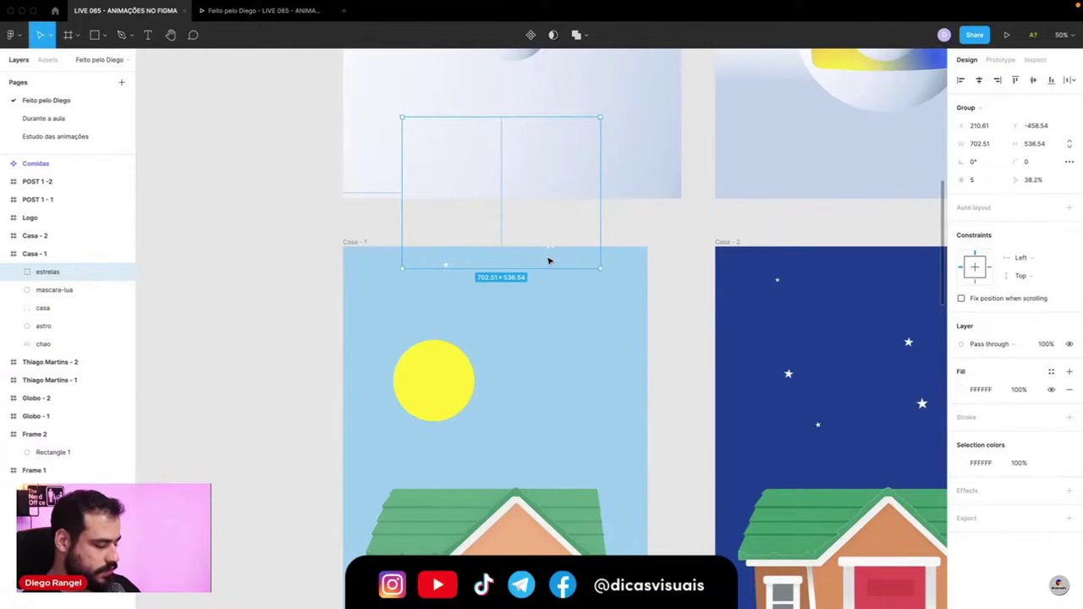
key("shift+Up")
key("shift+Up")
key("shift+Up")
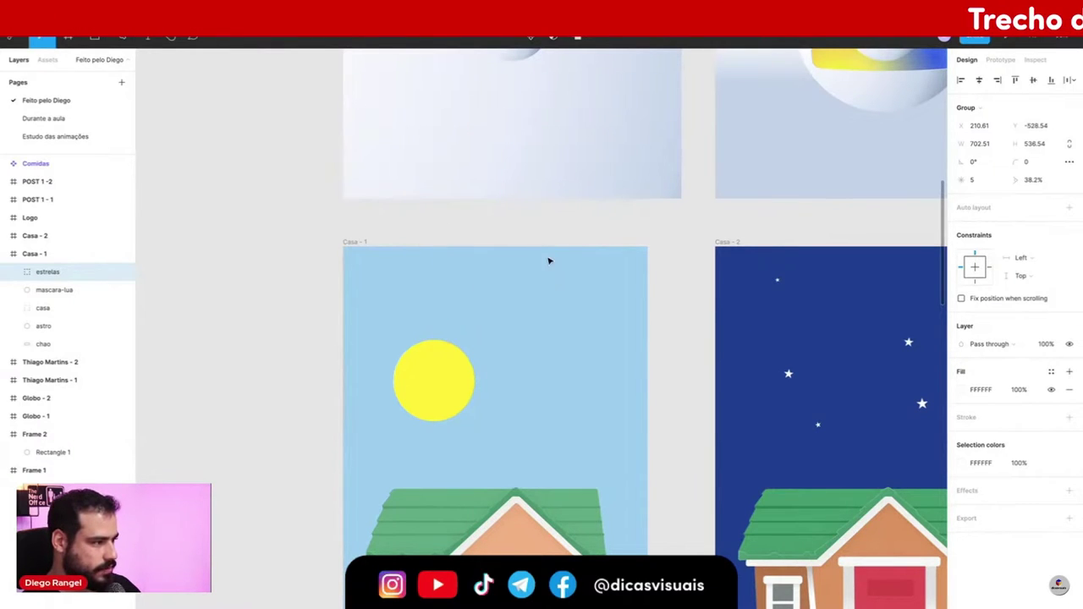
key("shift+Up")
scroll(542, 288, "down", 3)
scroll(535, 319, "down", 1)
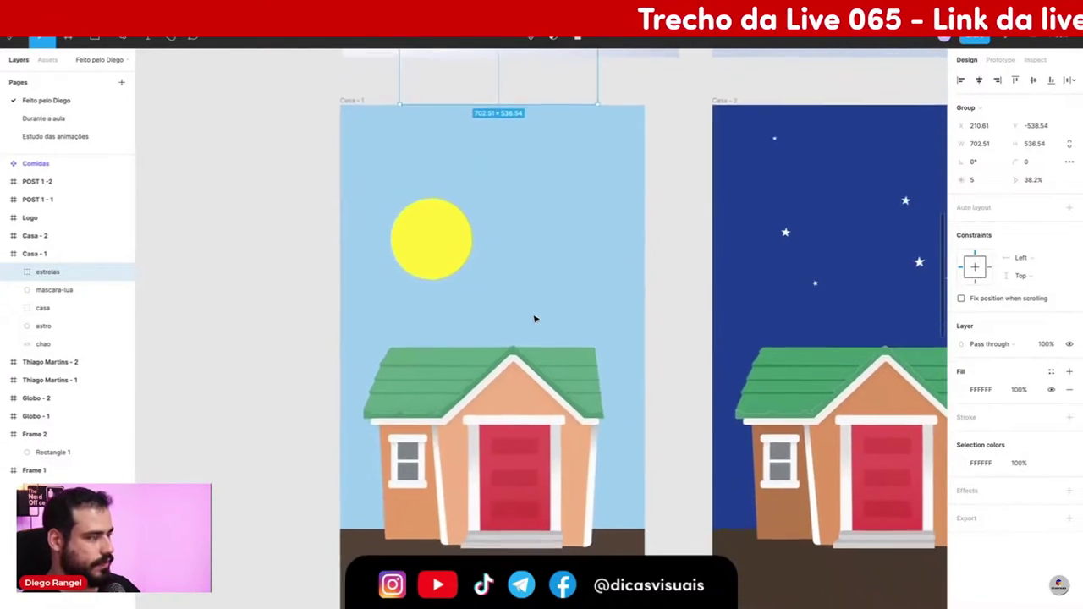
scroll(535, 319, "down", 1)
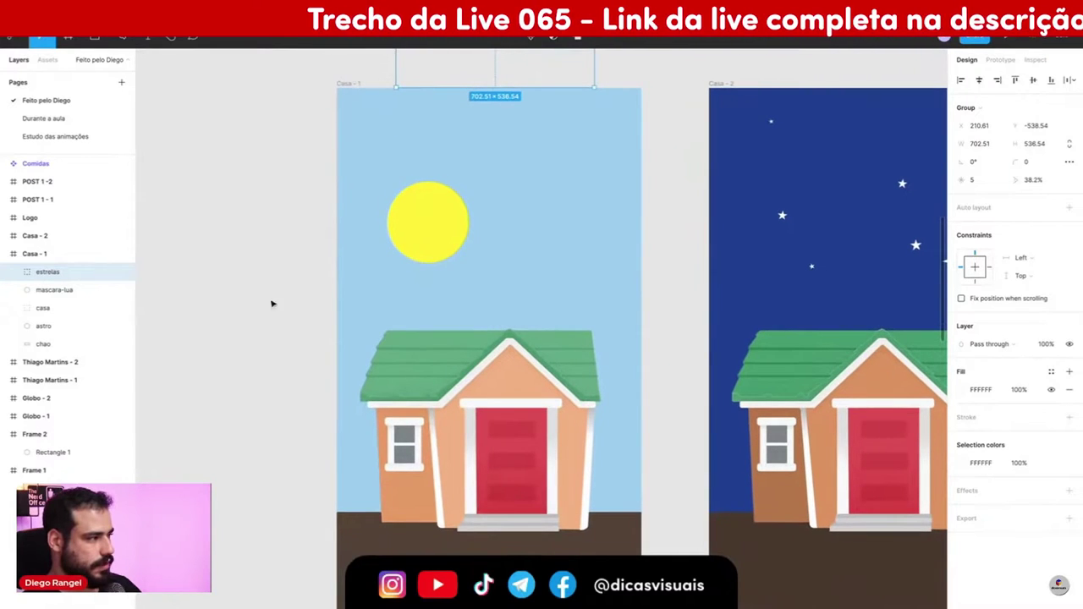
left_click(460, 382)
scroll(508, 382, "right", 1)
key("Escape")
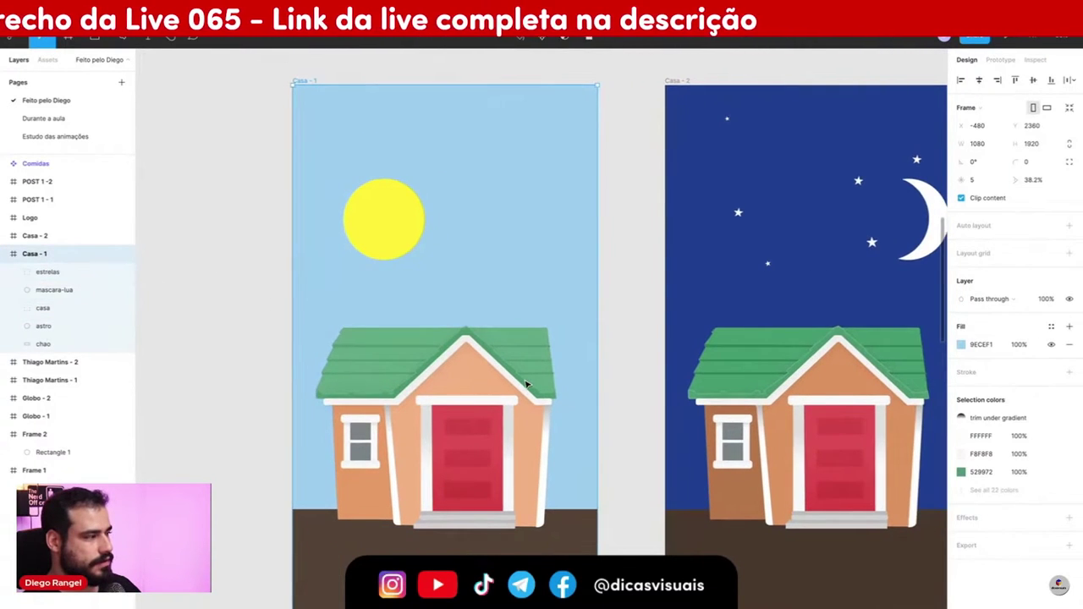
- Delete the old Casa - 2 and duplicate Casa - 1 into a new frame beside it
left_click(677, 82)
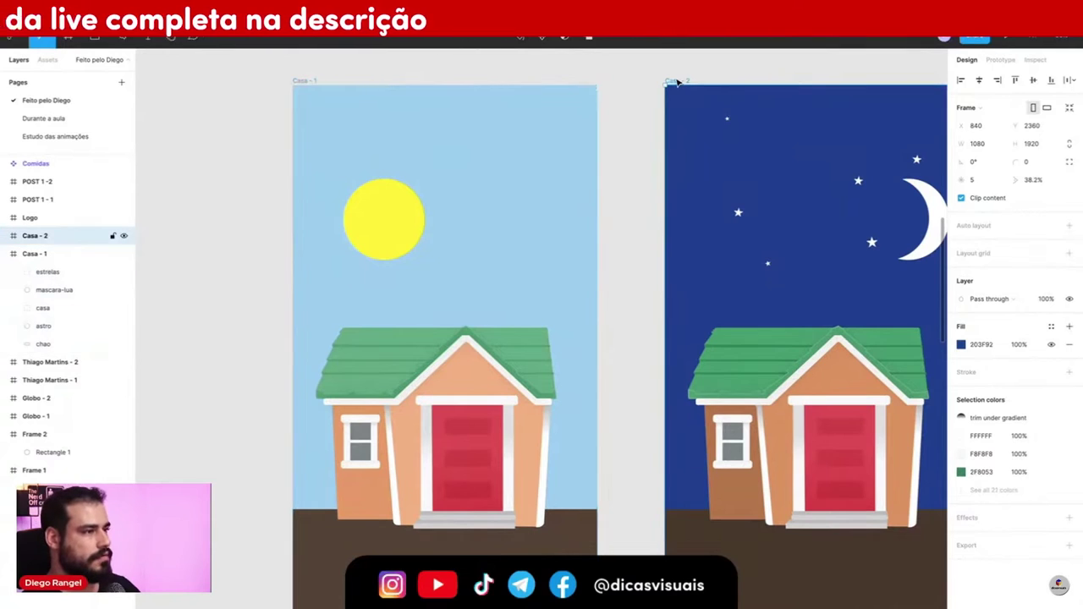
scroll(700, 143, "right", 2)
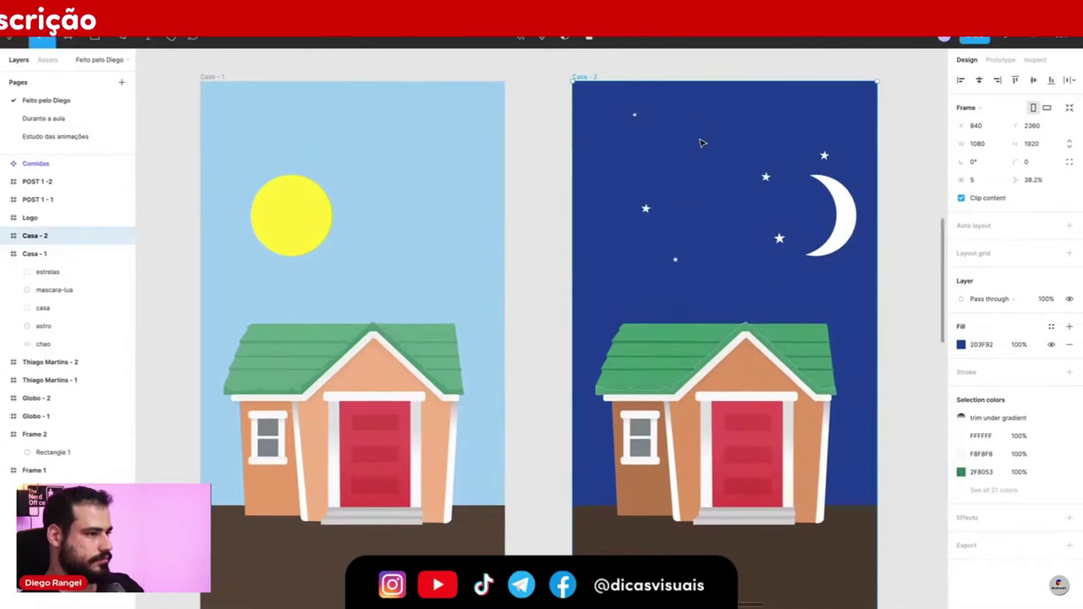
key("Delete")
left_click(218, 79)
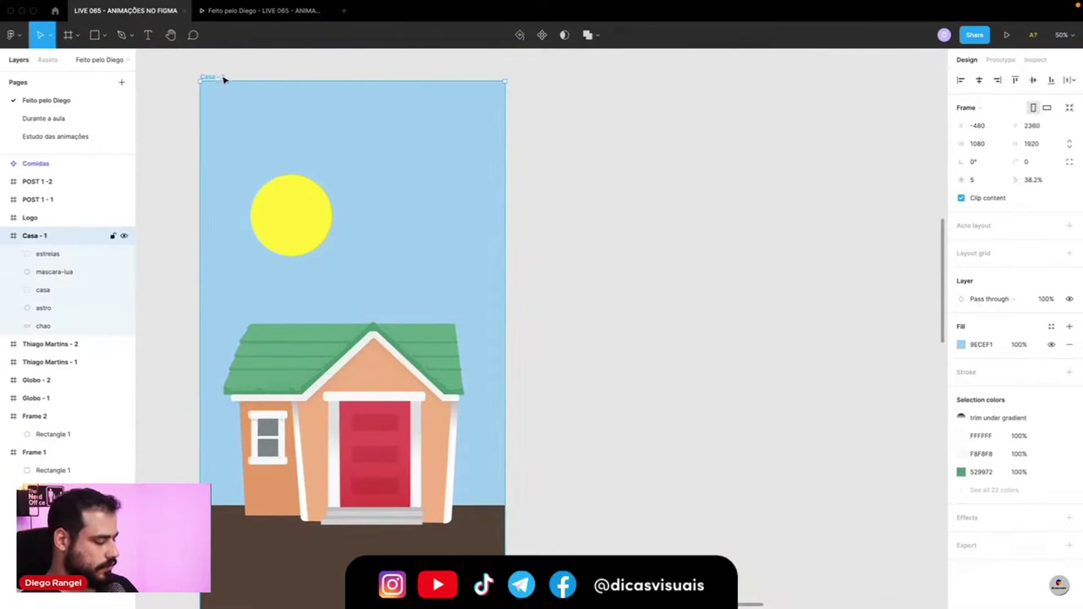
key("ctrl+d")
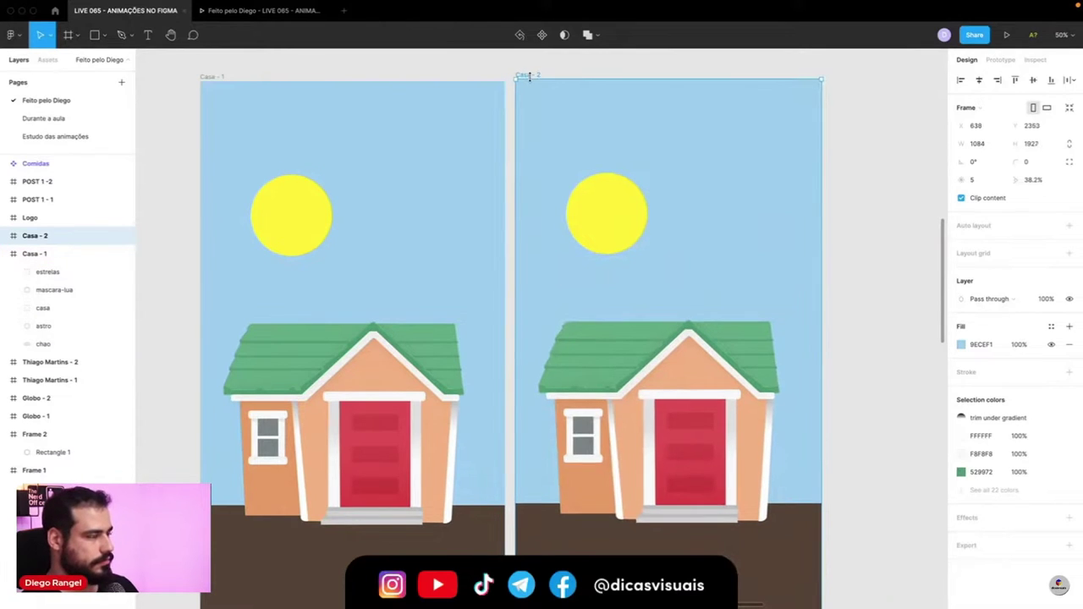
left_click_drag(531, 79, 581, 78)
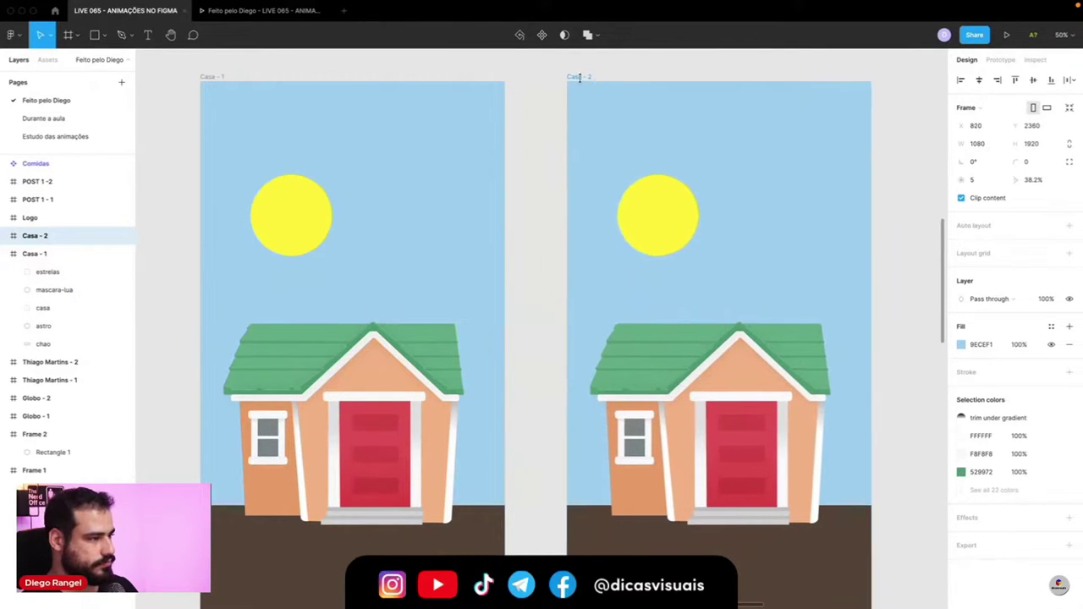
- Give the copied frame a deep navy 15287A background
left_click(962, 347)
left_click_drag(910, 385, 918, 442)
left_click_drag(902, 478, 905, 478)
left_click(936, 316)
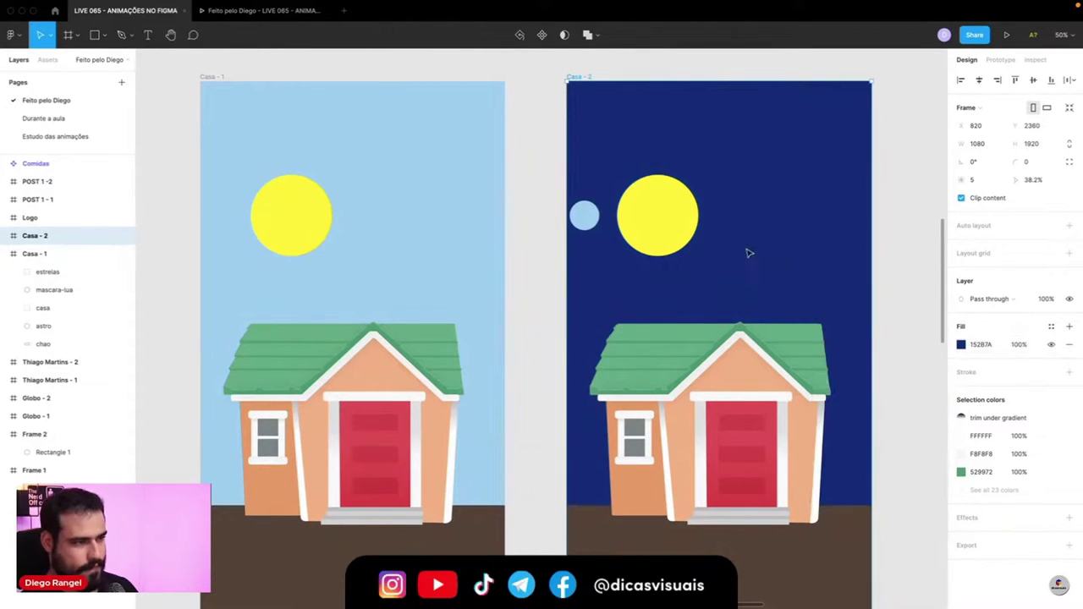
left_click(683, 229)
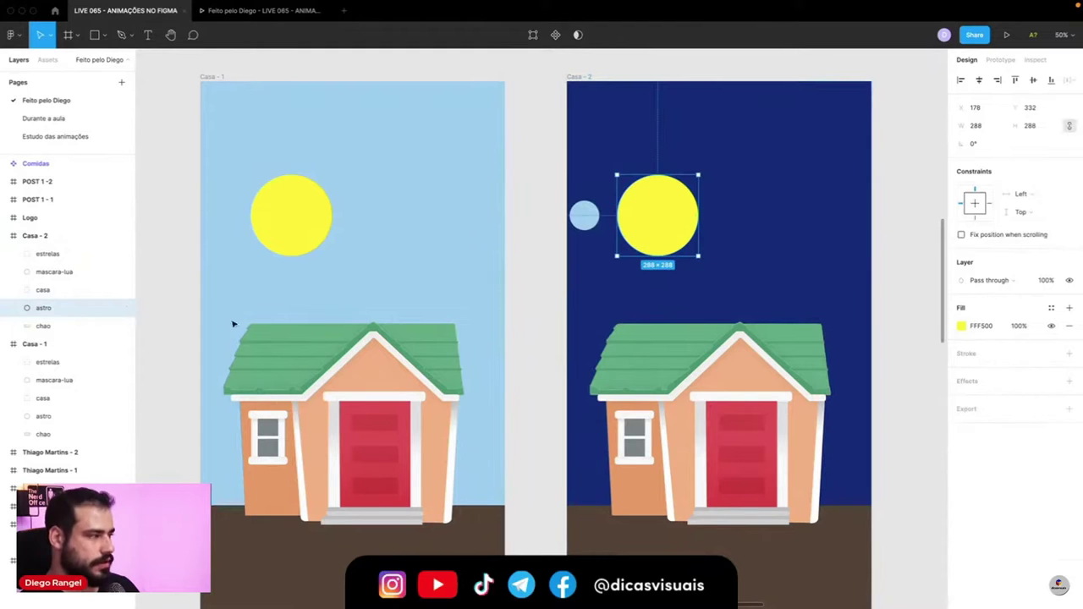
- Move the sun in Casa - 2 to the upper right and fill it white (FFF)
left_click_drag(629, 229, 769, 229)
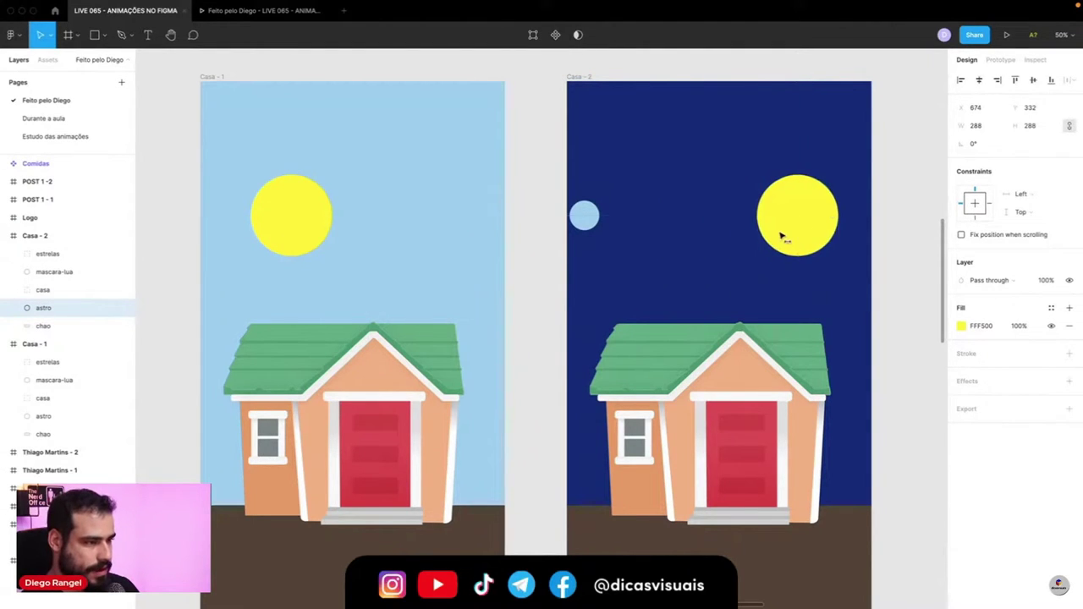
left_click(960, 326)
type("fff")
key("Return")
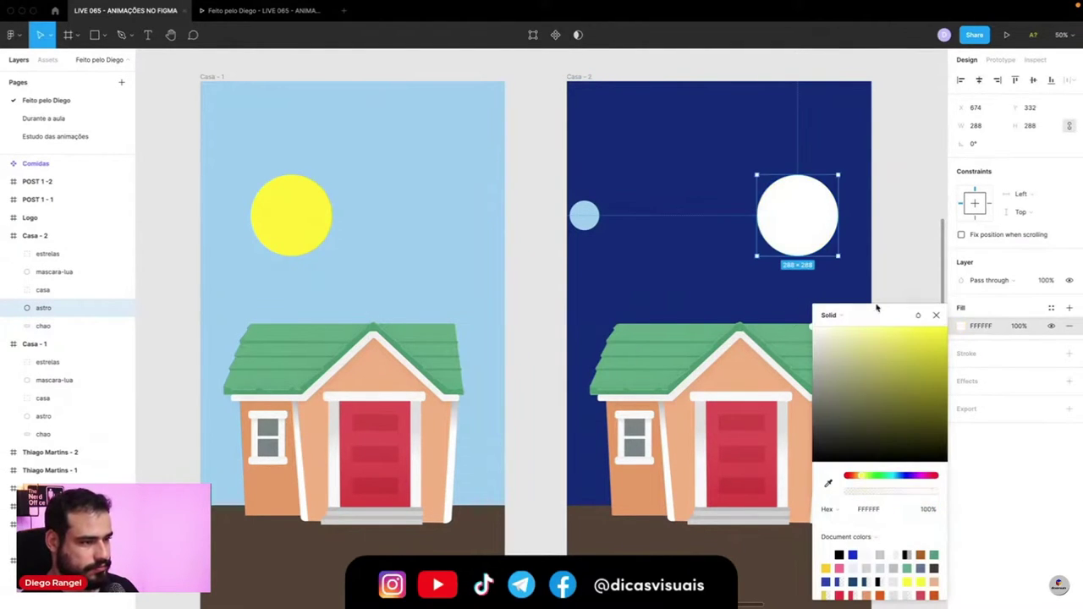
left_click(938, 316)
- Fill the mask circle with the sampled navy sky and offset it to carve a crescent moon
left_click_drag(575, 224, 759, 225)
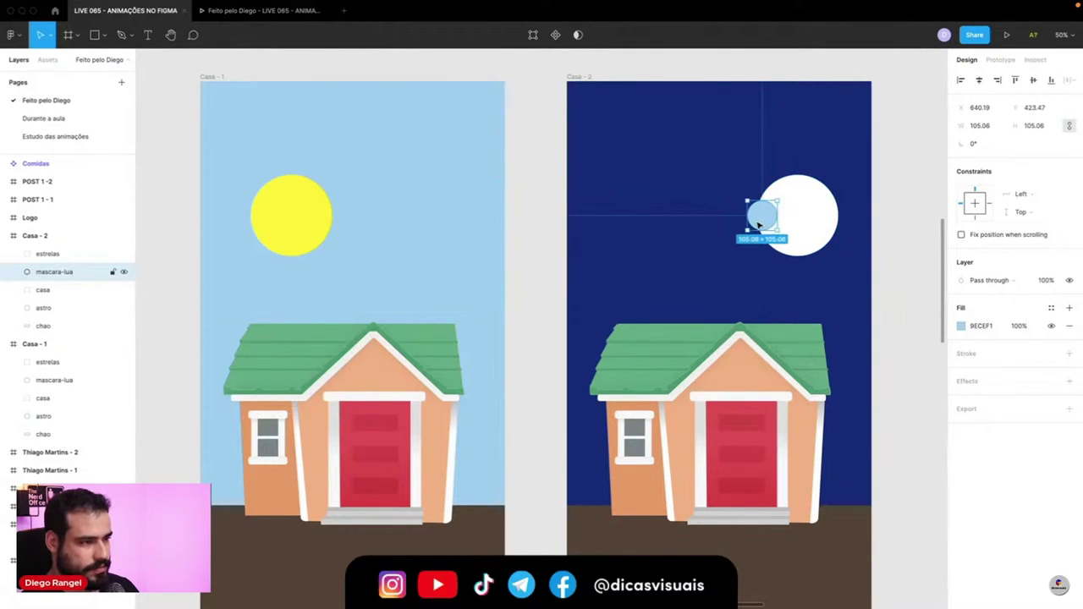
left_click(960, 327)
left_click(828, 484)
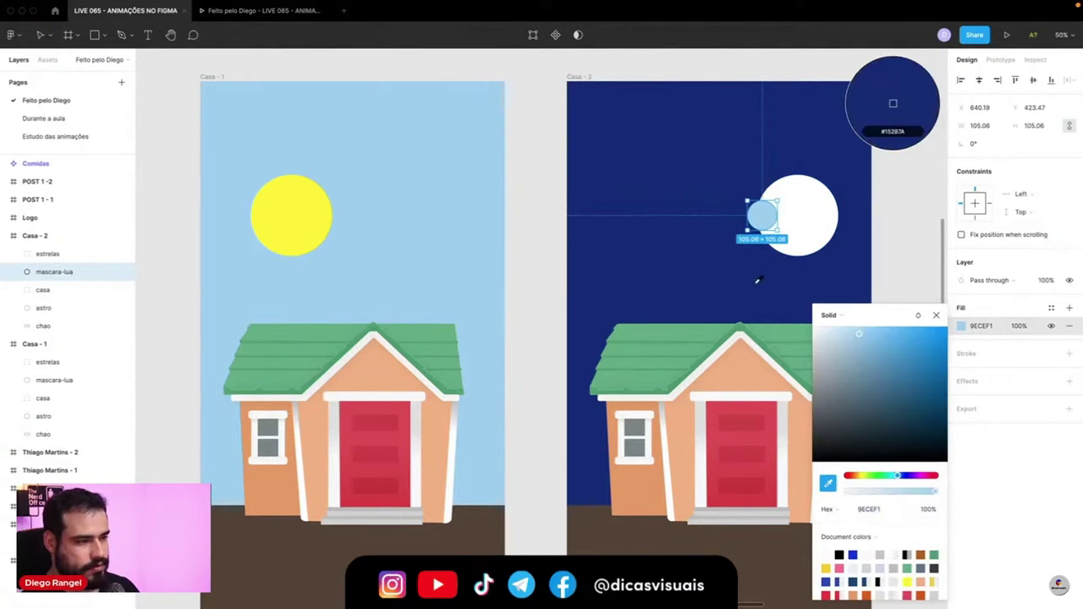
left_click(774, 257)
left_click_drag(779, 227, 810, 263)
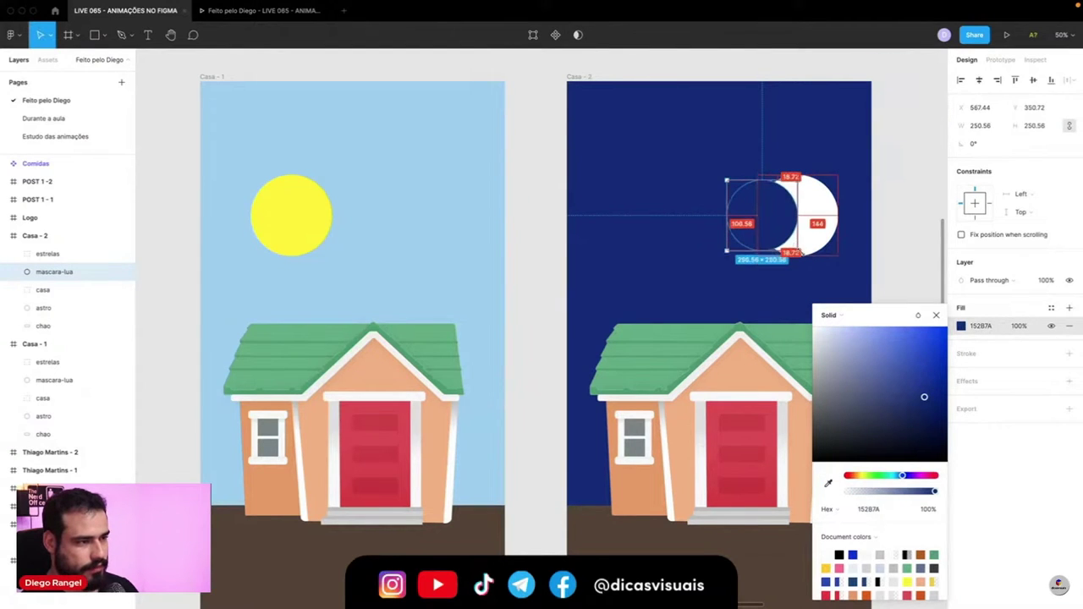
left_click_drag(777, 225, 791, 214)
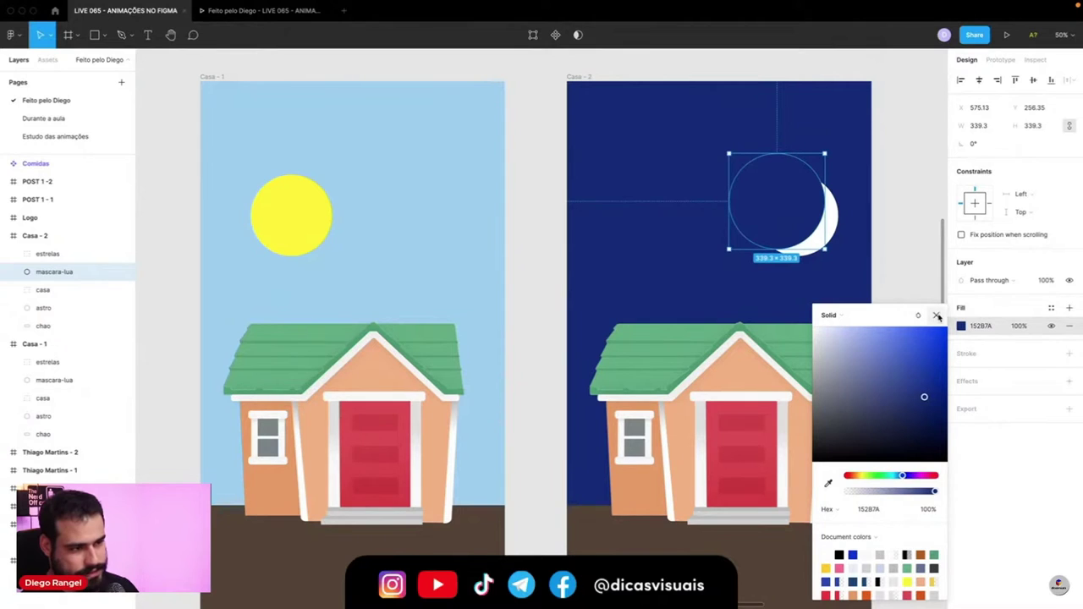
left_click(937, 316)
- Bring the estrelas group down into the night sky around the moon
left_click(44, 254)
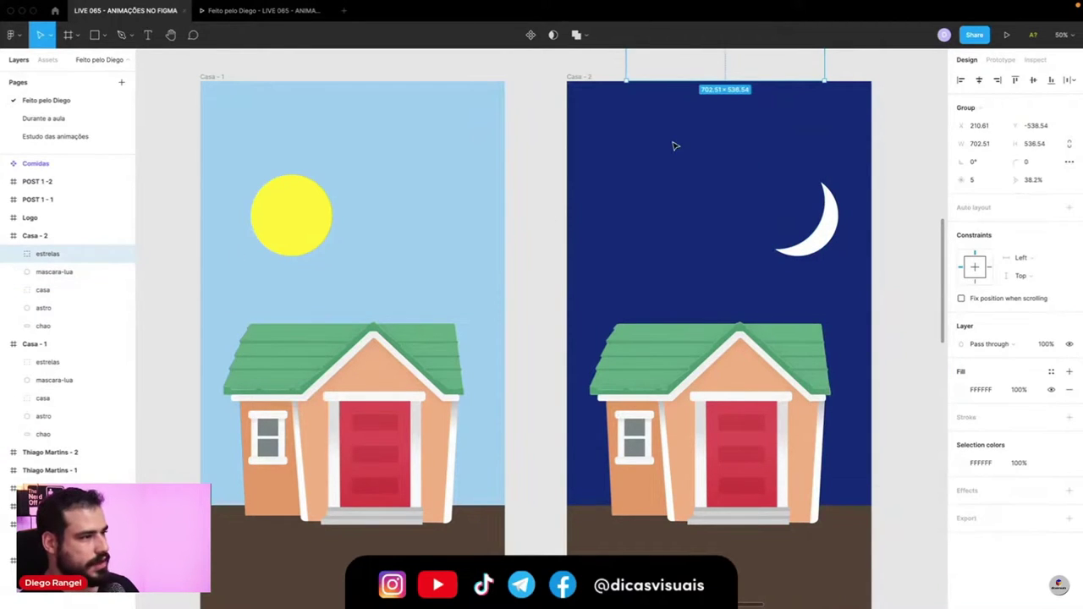
scroll(677, 145, "up", 3)
scroll(677, 145, "right", 2)
left_click_drag(674, 145, 631, 256)
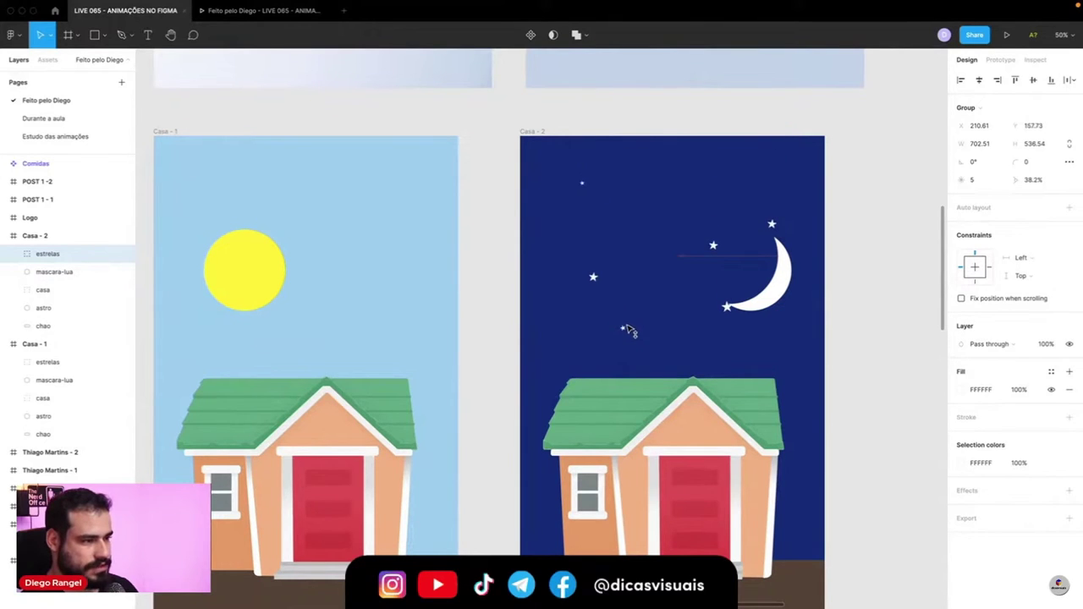
left_click_drag(628, 329, 631, 334)
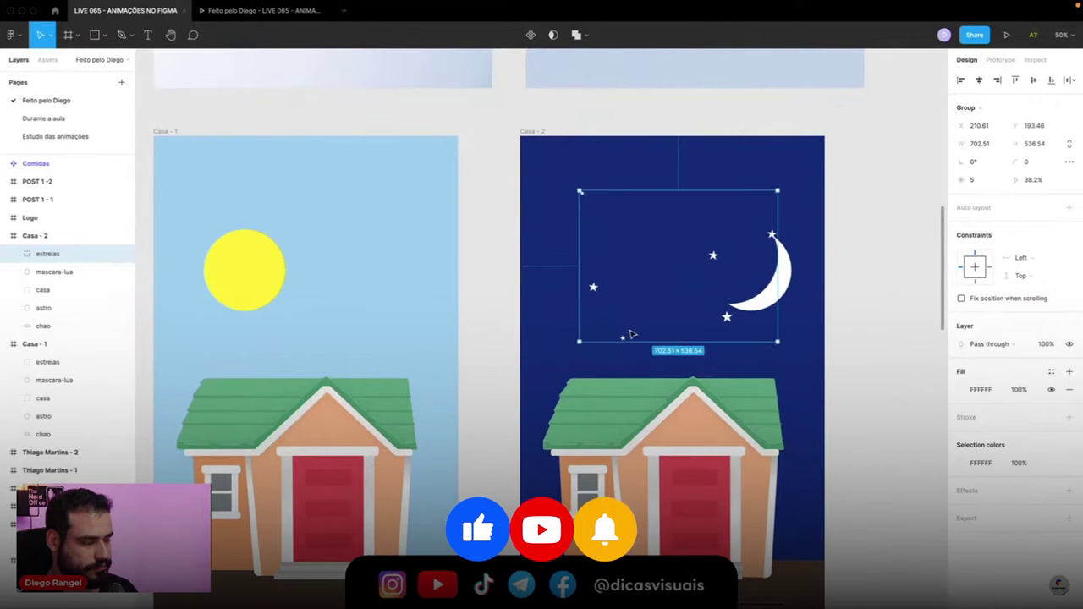
scroll(630, 334, "down", 2)
left_click(631, 334)
scroll(628, 335, "right", 2)
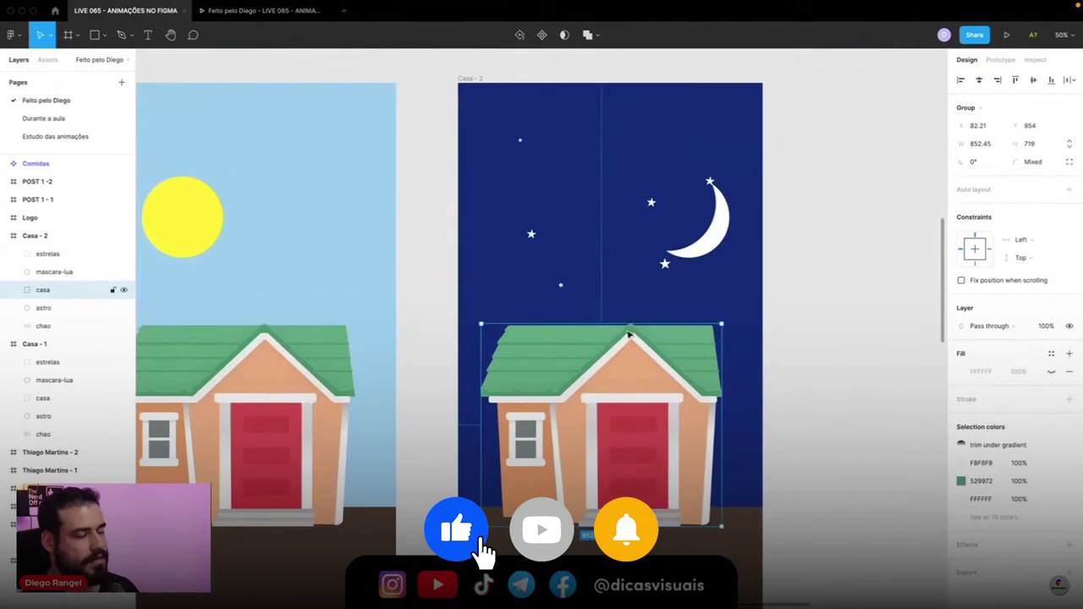
- Darken the house's roof greens, including 60AB82 to 3A9362 and 4E9F73
scroll(628, 335, "down", 2)
scroll(565, 328, "right", 2)
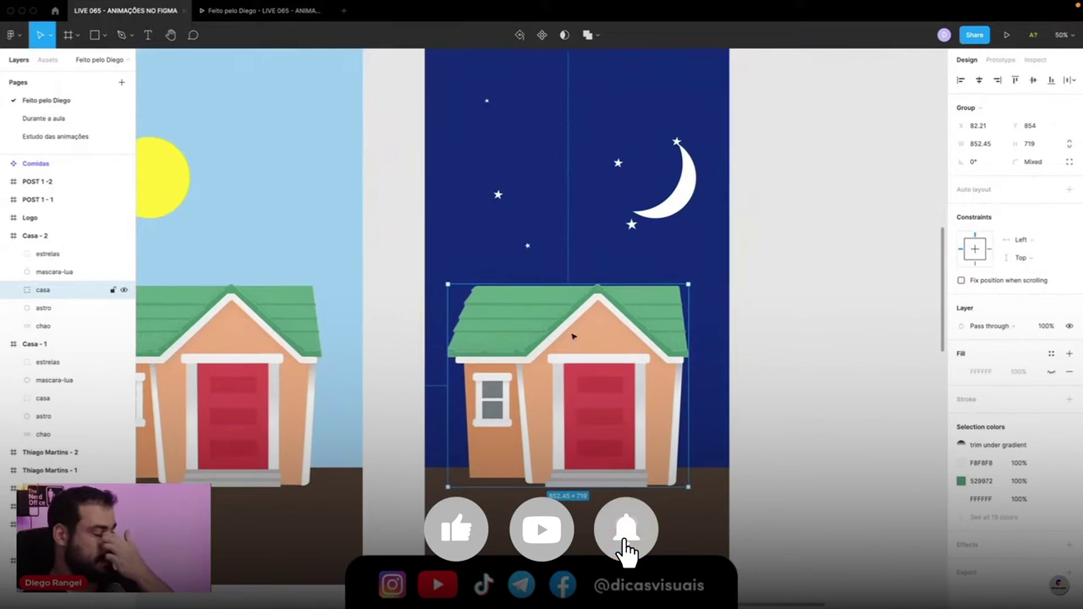
scroll(1003, 457, "down", 1)
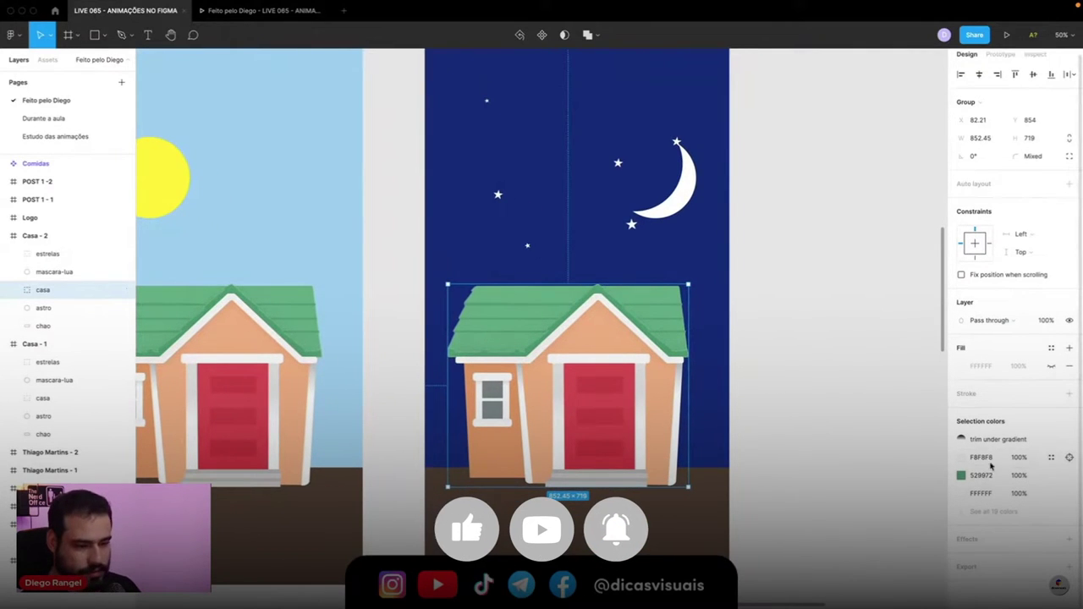
left_click(960, 476)
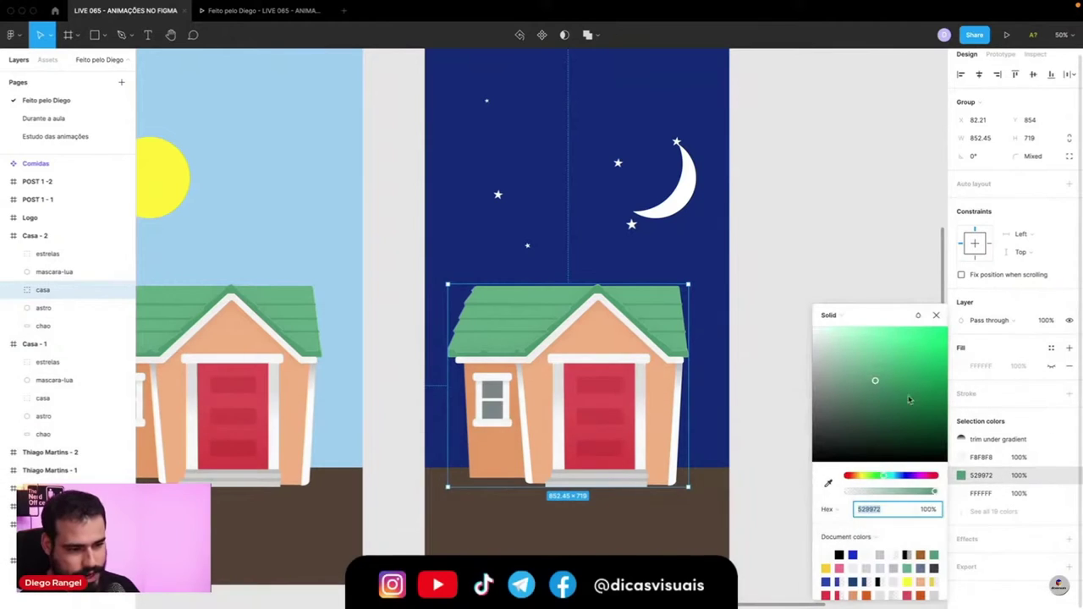
left_click_drag(879, 388, 883, 391)
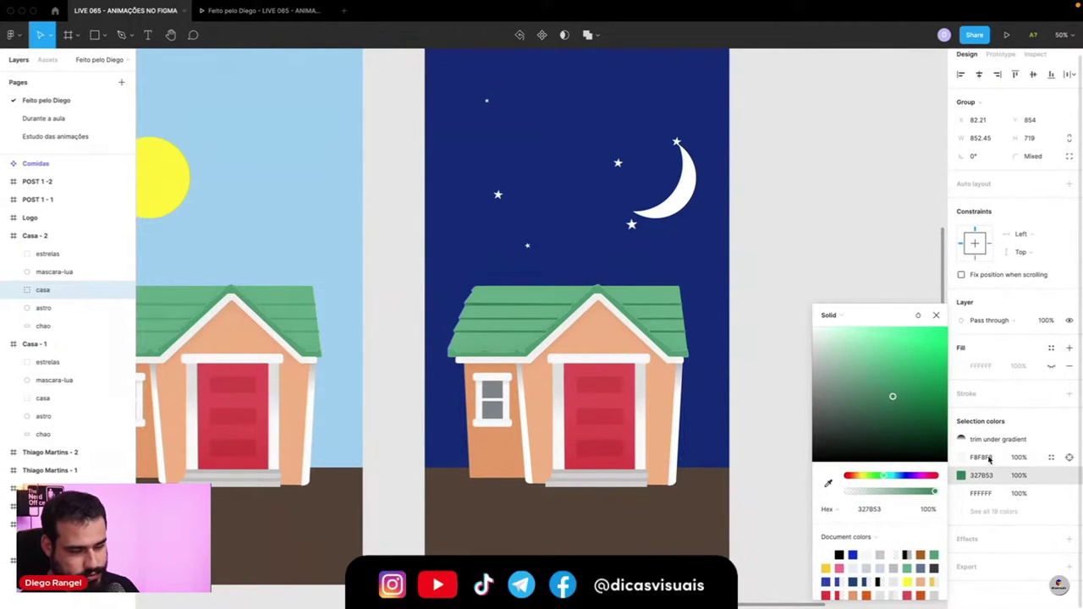
left_click(994, 511)
scroll(991, 436, "down", 3)
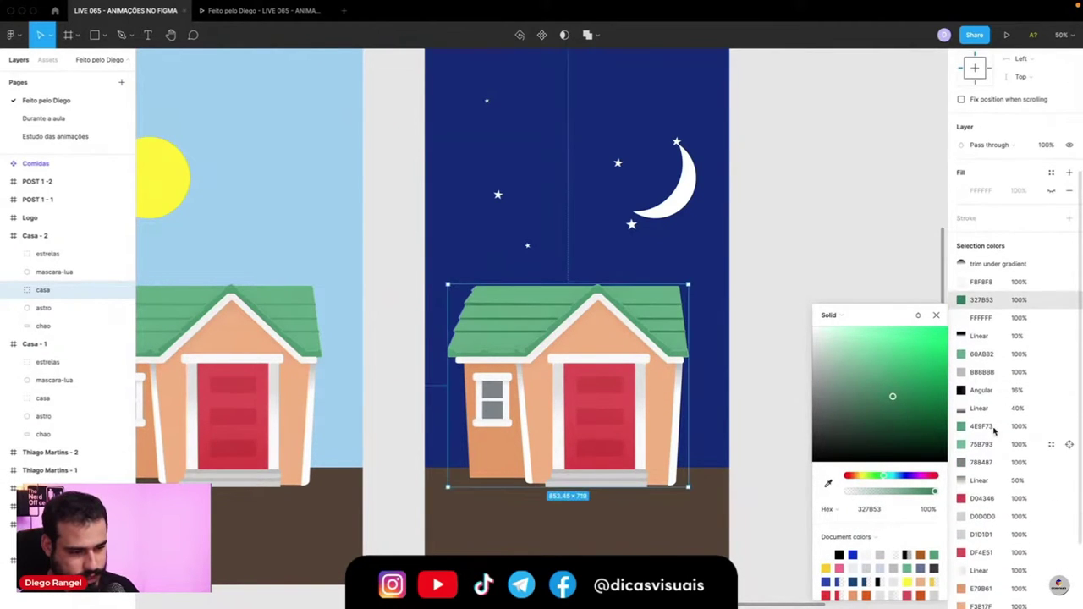
left_click(962, 355)
left_click_drag(887, 381, 895, 390)
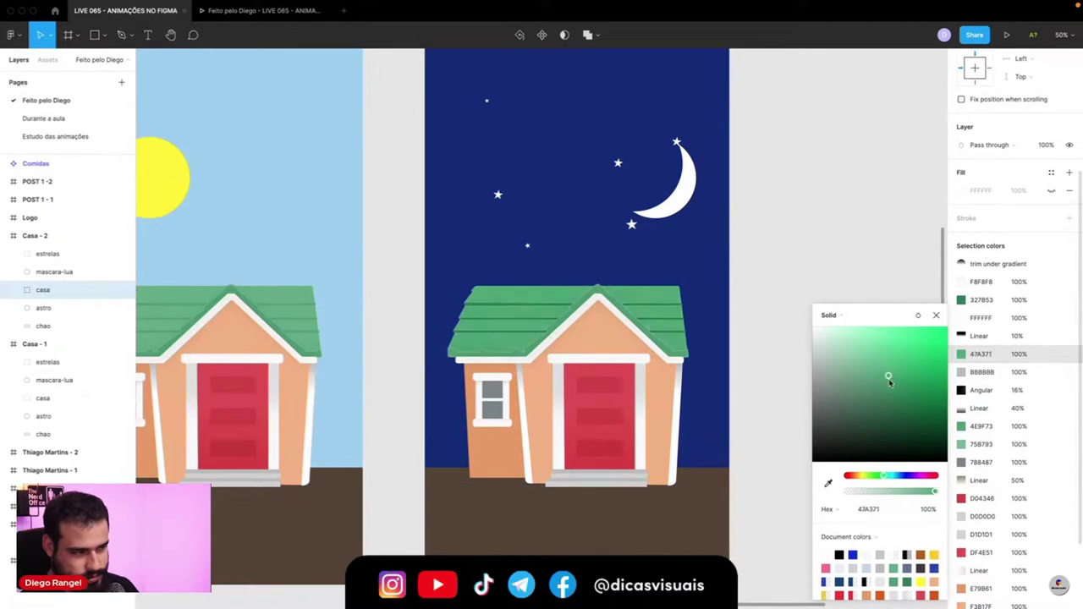
left_click(962, 427)
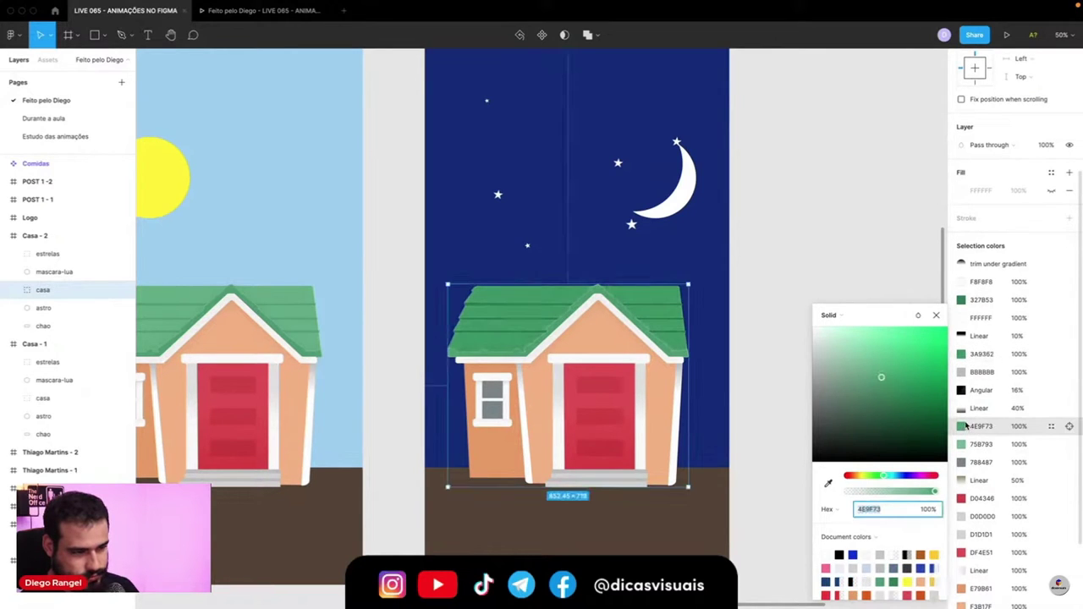
left_click_drag(891, 385, 903, 405)
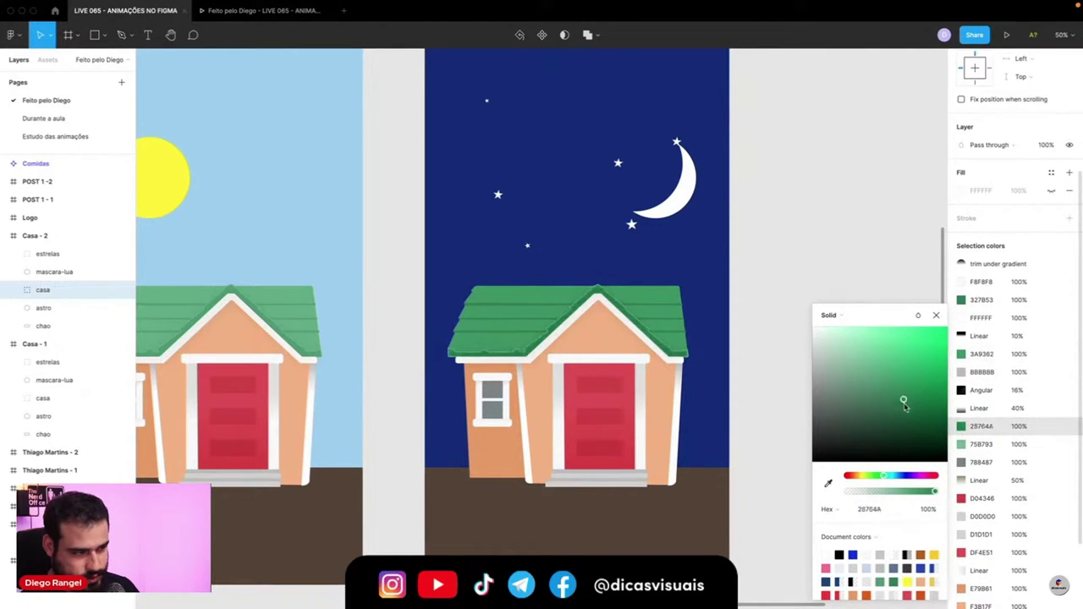
- Darken the wall colours, E79B61 to C8783B and F3B17F to D9915A, then deselect
scroll(946, 418, "down", 2)
scroll(952, 423, "down", 2)
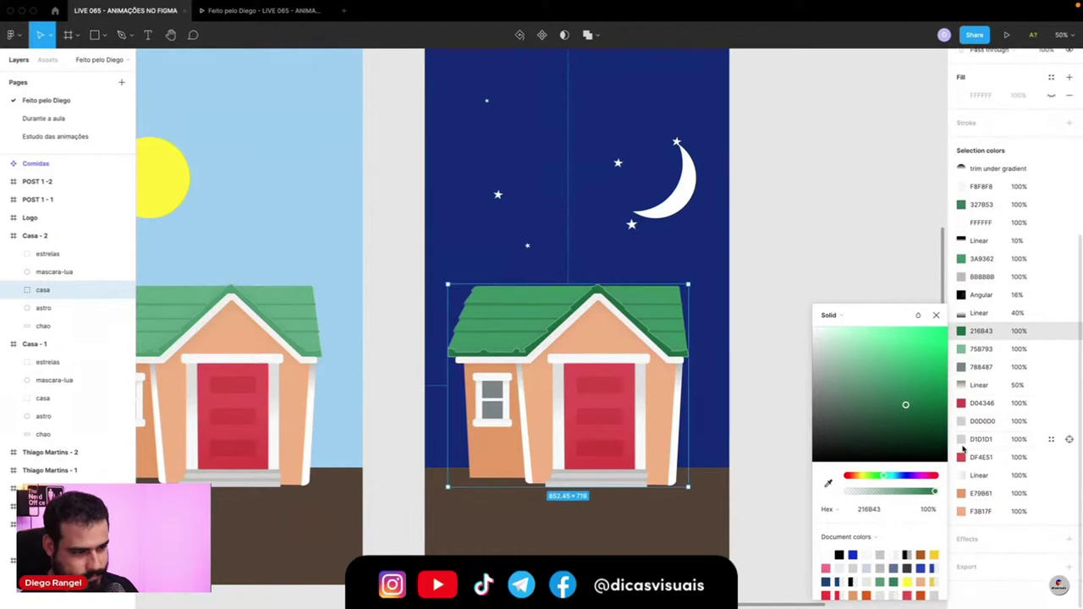
left_click(962, 494)
left_click_drag(878, 338, 908, 362)
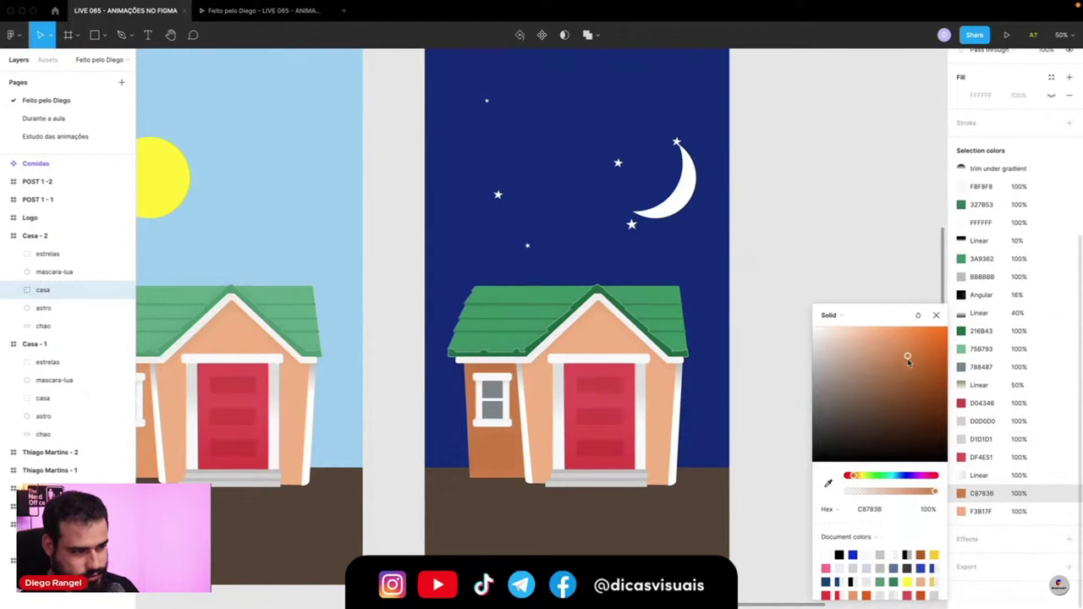
left_click(964, 511)
left_click_drag(882, 343, 891, 349)
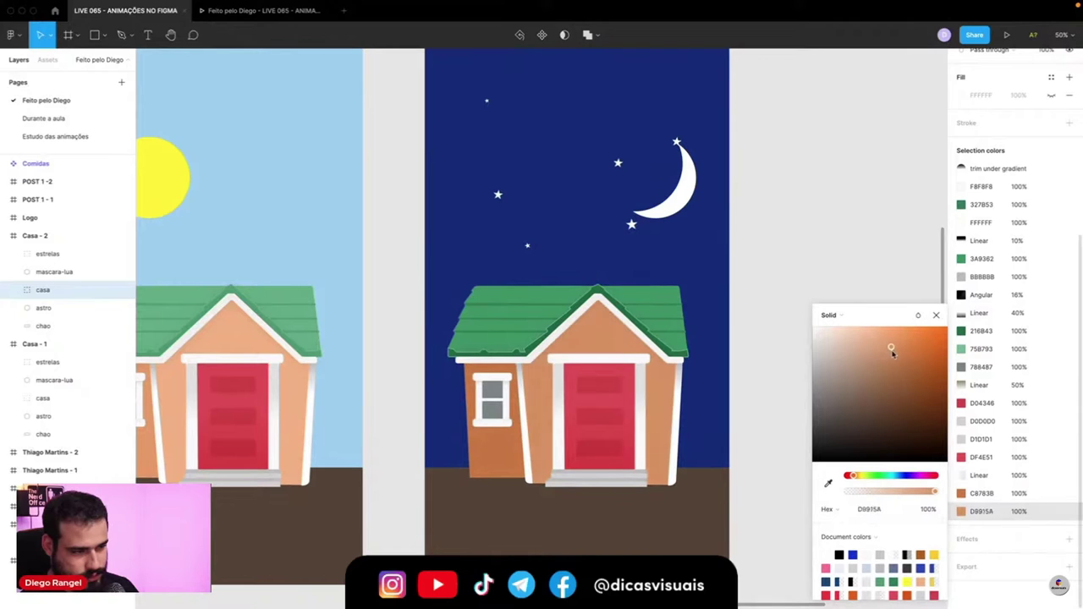
left_click(937, 315)
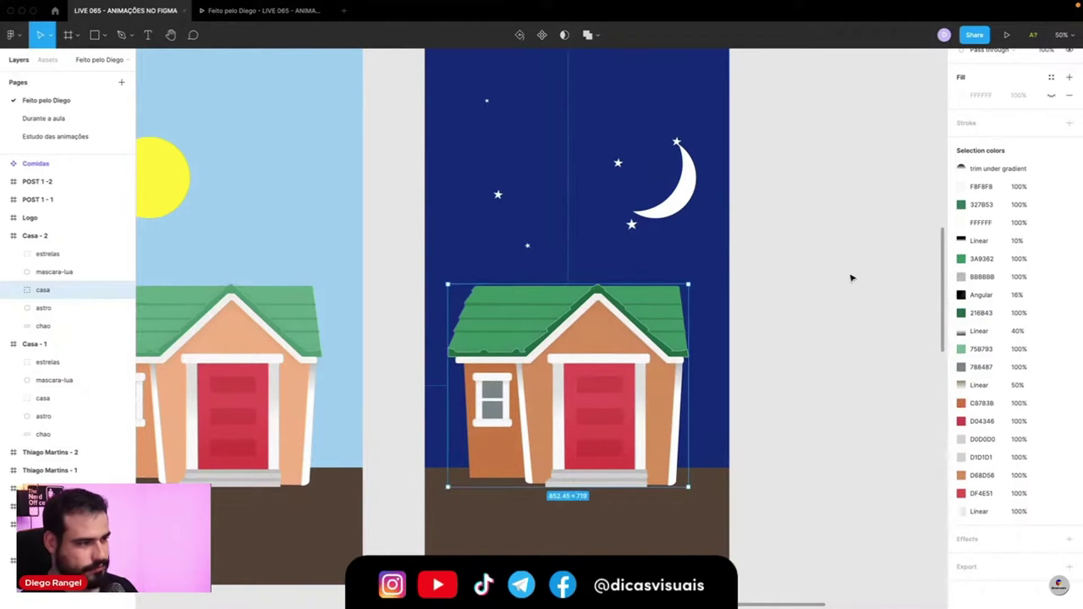
left_click(851, 278)
scroll(852, 277, "down", 3)
scroll(849, 276, "down", 2)
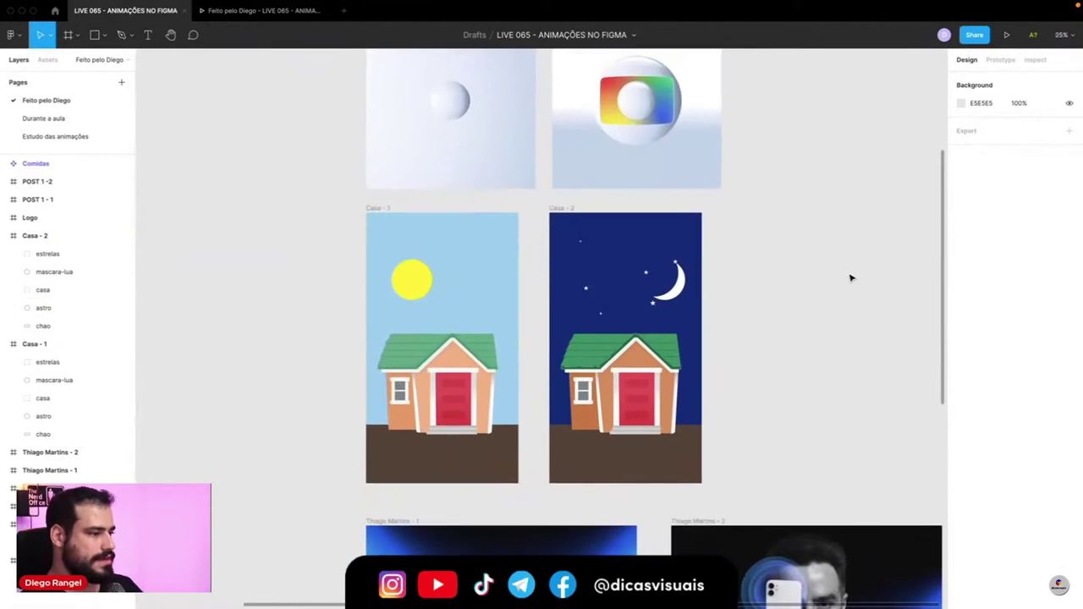
- Link Casa - 1 to Casa - 2 with a Smart animate, Ease out, 3000ms transition
left_click(382, 210)
left_click(1000, 60)
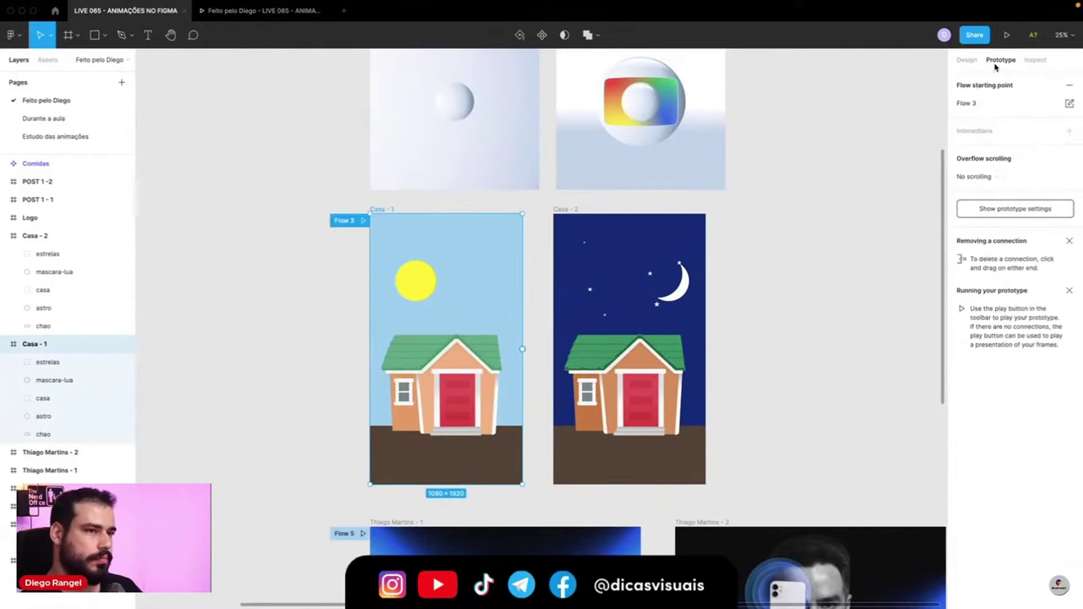
left_click_drag(525, 352, 555, 357)
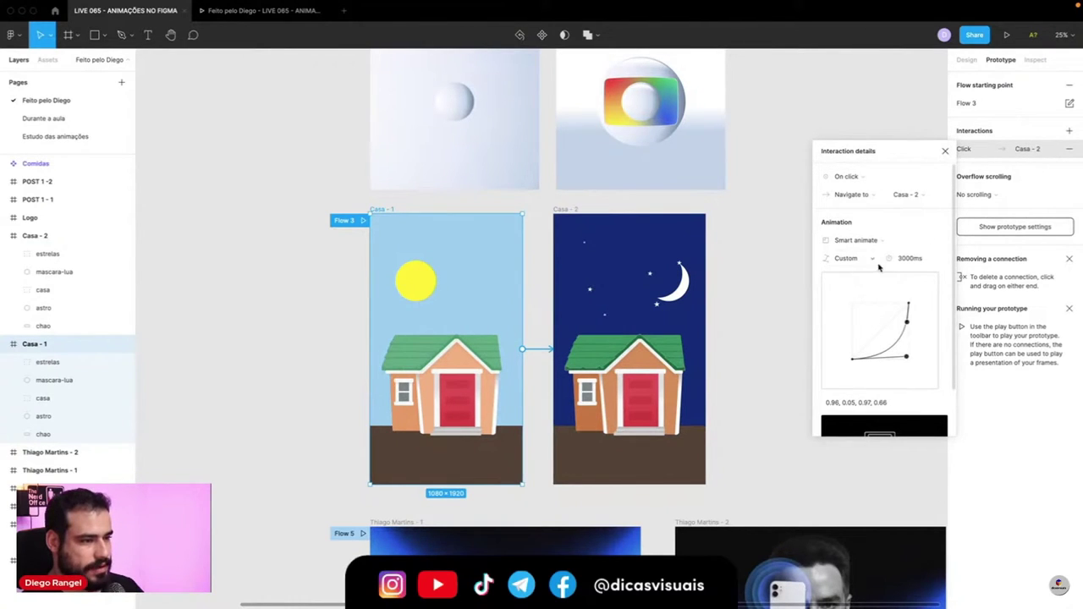
left_click(850, 257)
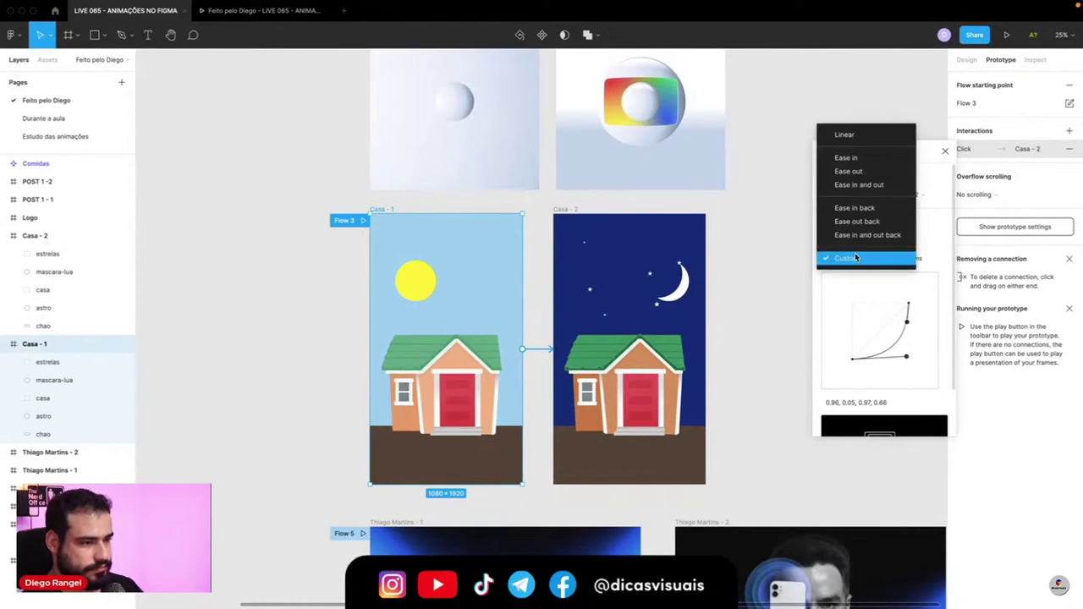
left_click(856, 171)
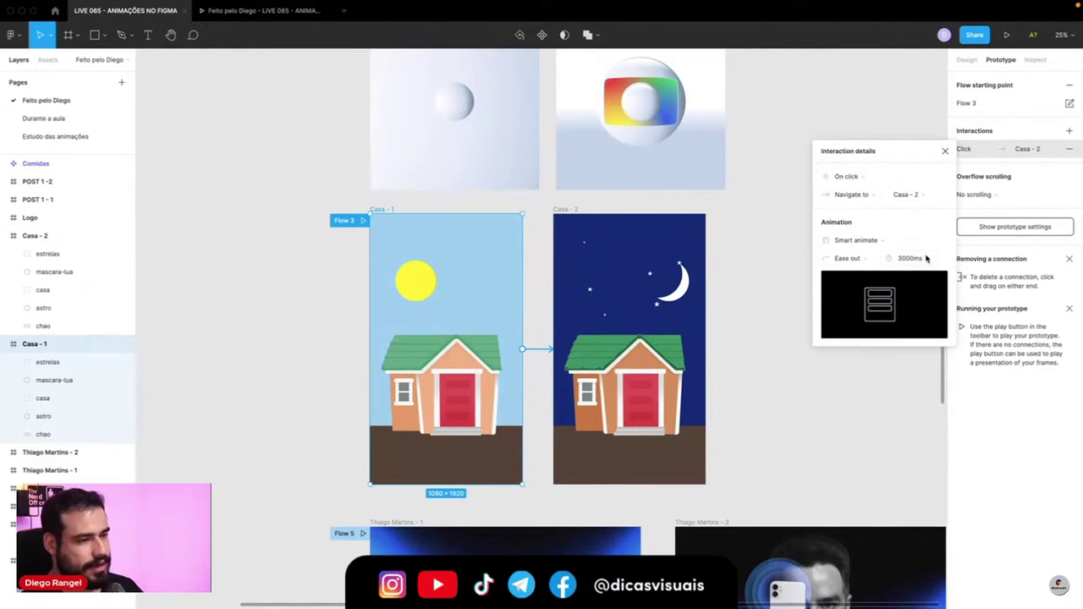
- Check the frame connection, then present Flow 3 starting from Casa - 1
left_click(576, 214)
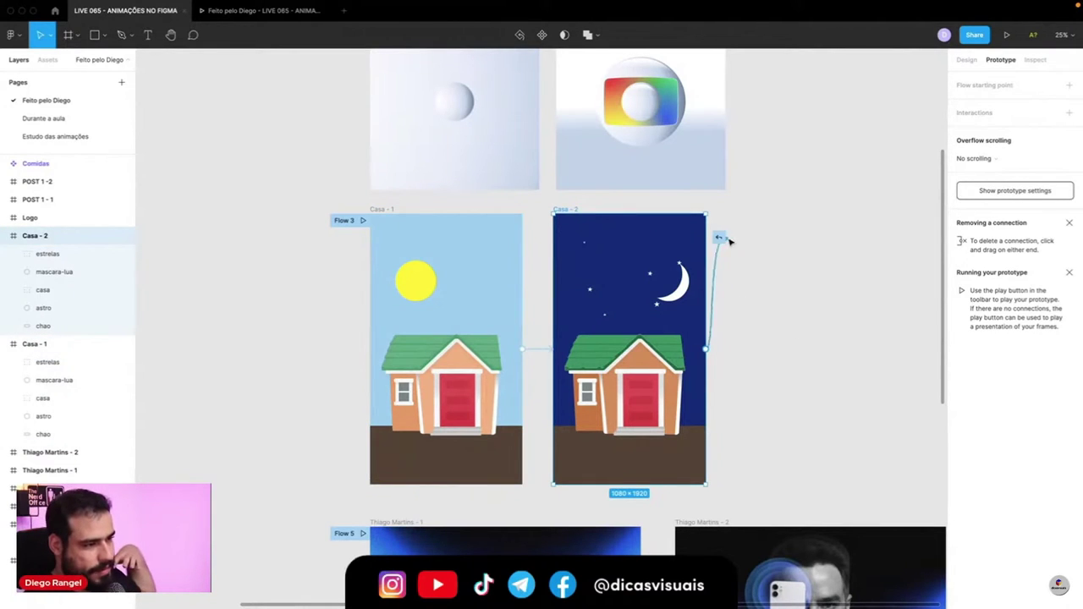
left_click(719, 236)
left_click(354, 219)
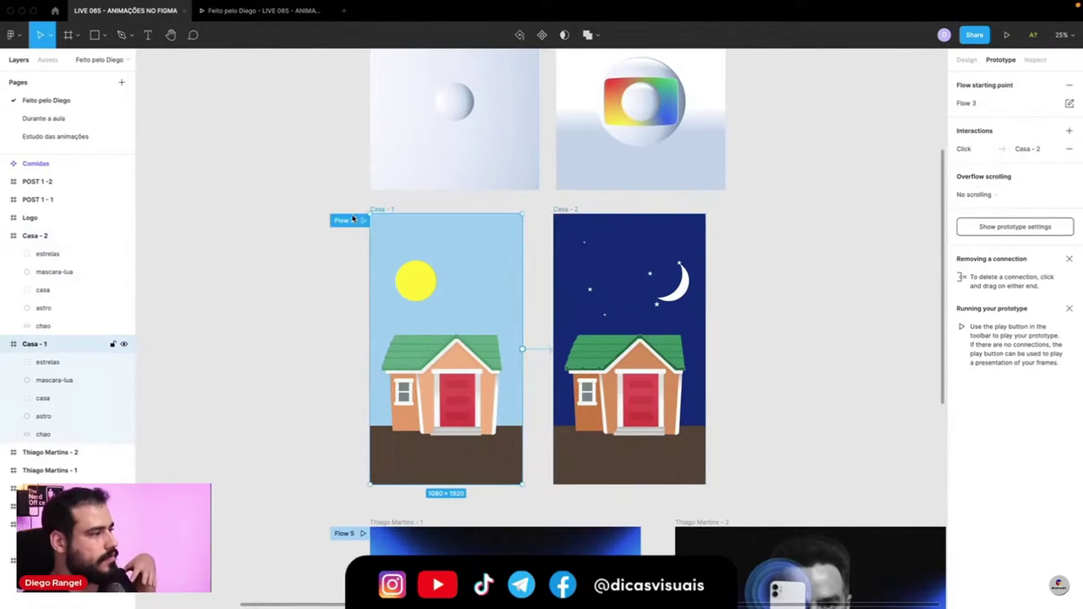
left_click(363, 220)
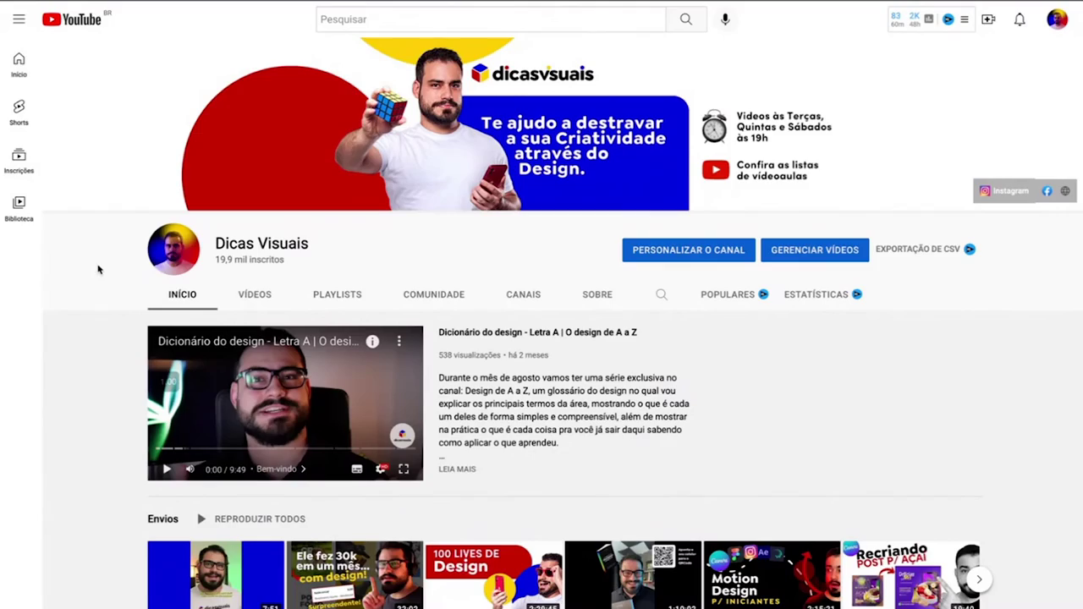
- Scroll through the channel's Vídeos tab to browse its uploads
scroll(391, 258, "down", 1)
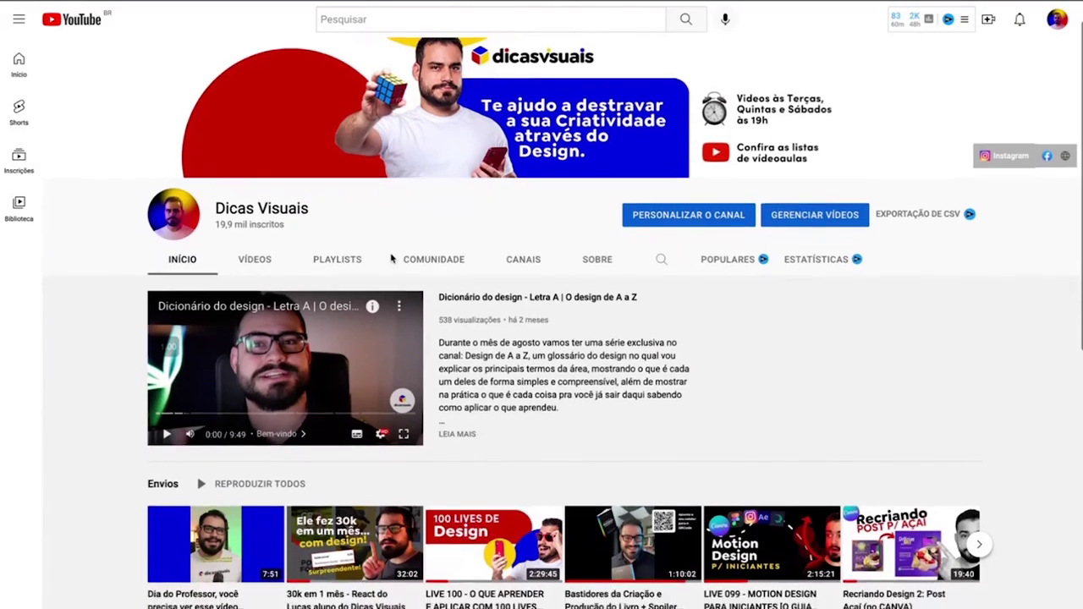
scroll(391, 258, "down", 2)
scroll(391, 258, "down", 2)
scroll(391, 258, "down", 2)
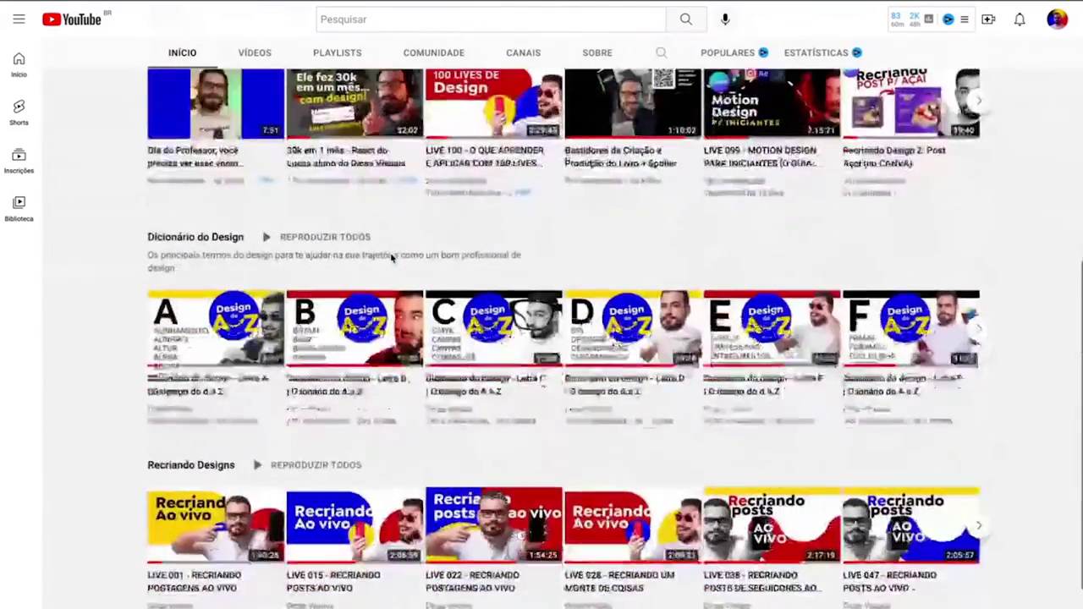
scroll(265, 278, "up", 7)
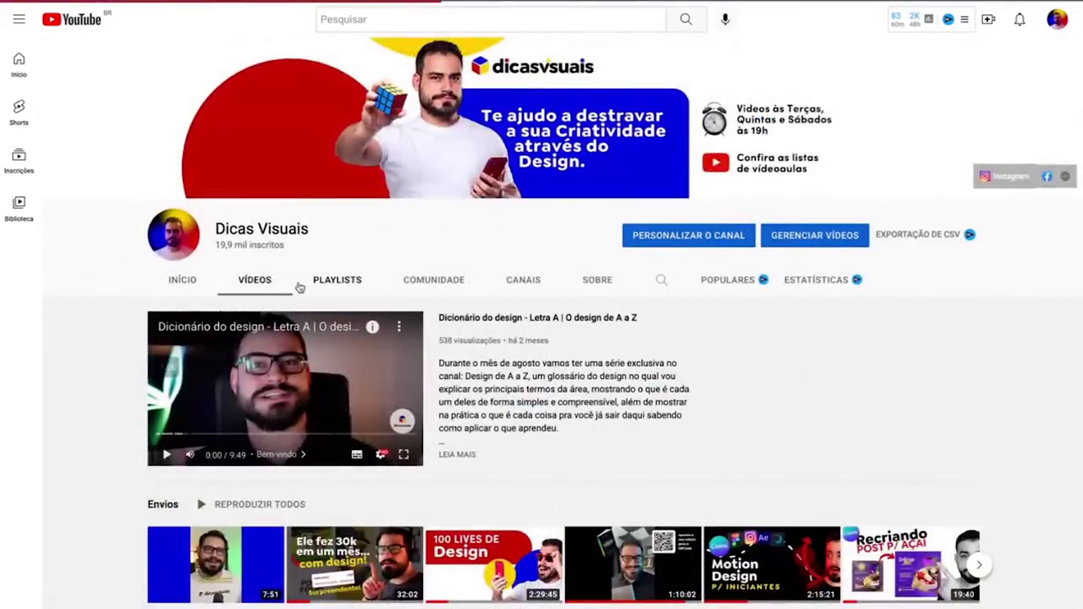
scroll(298, 283, "down", 2)
scroll(298, 288, "down", 3)
scroll(298, 288, "down", 2)
scroll(298, 287, "down", 2)
scroll(298, 288, "down", 6)
scroll(298, 288, "down", 2)
scroll(298, 288, "down", 1)
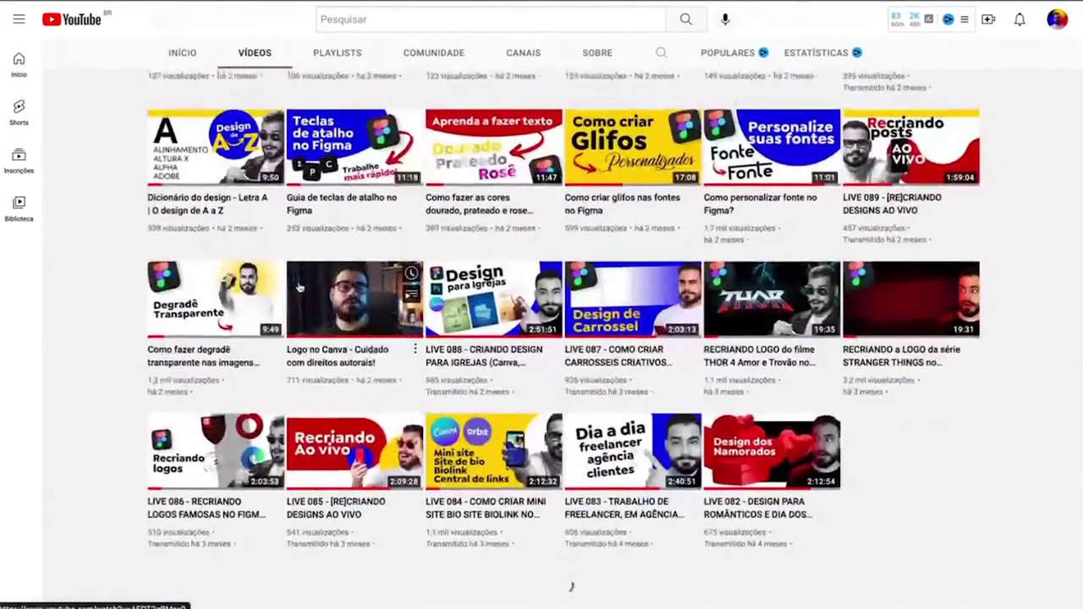
scroll(298, 288, "down", 5)
scroll(297, 287, "down", 4)
scroll(298, 288, "up", 5)
scroll(298, 287, "up", 2)
scroll(298, 288, "up", 8)
scroll(299, 288, "up", 12)
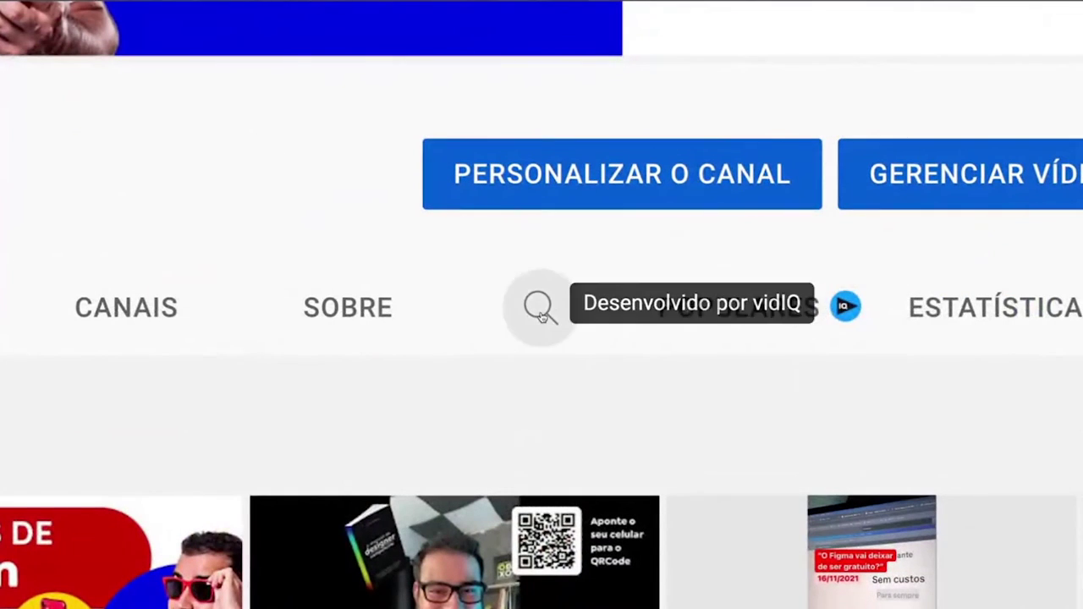
- Search the channel's videos for 'cor', then change the search to 'logomarcas'
left_click(661, 296)
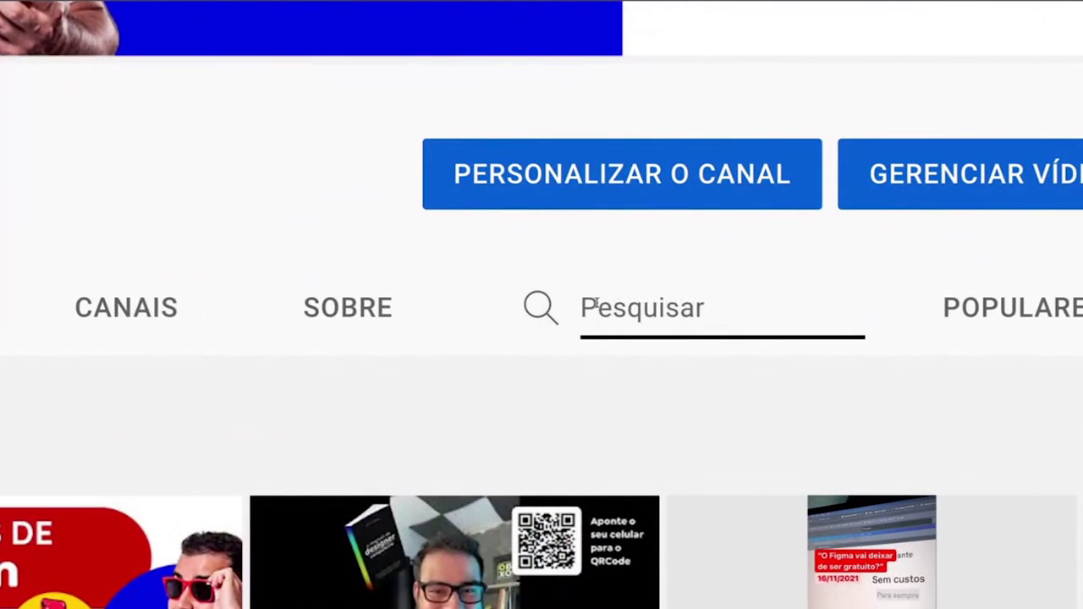
type("cor")
key("Return")
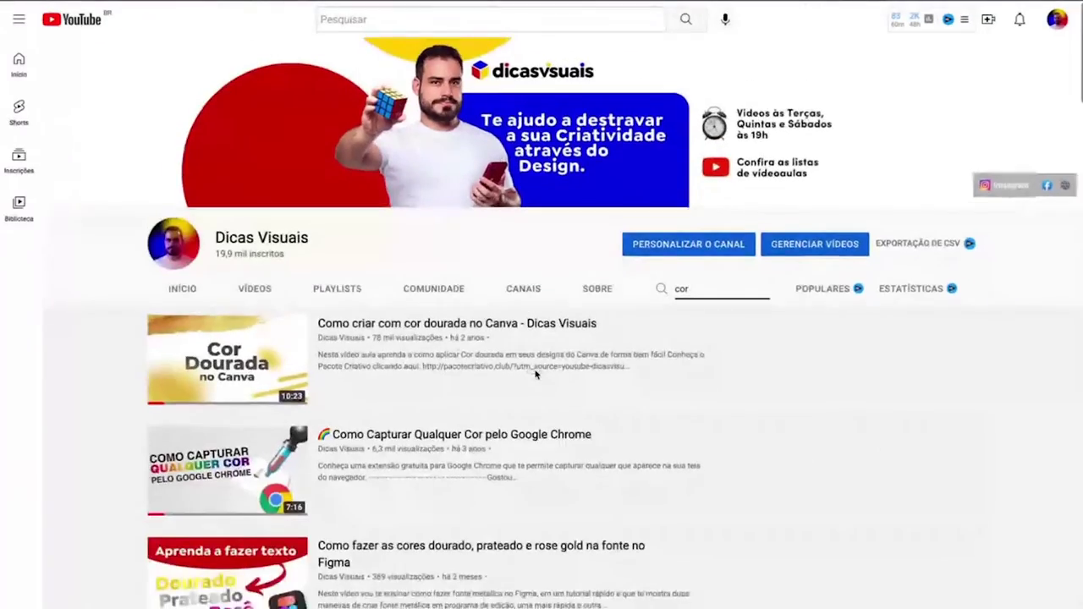
scroll(537, 378, "down", 3)
scroll(536, 377, "down", 2)
scroll(536, 378, "up", 5)
double_click(713, 298)
type("logomarcas")
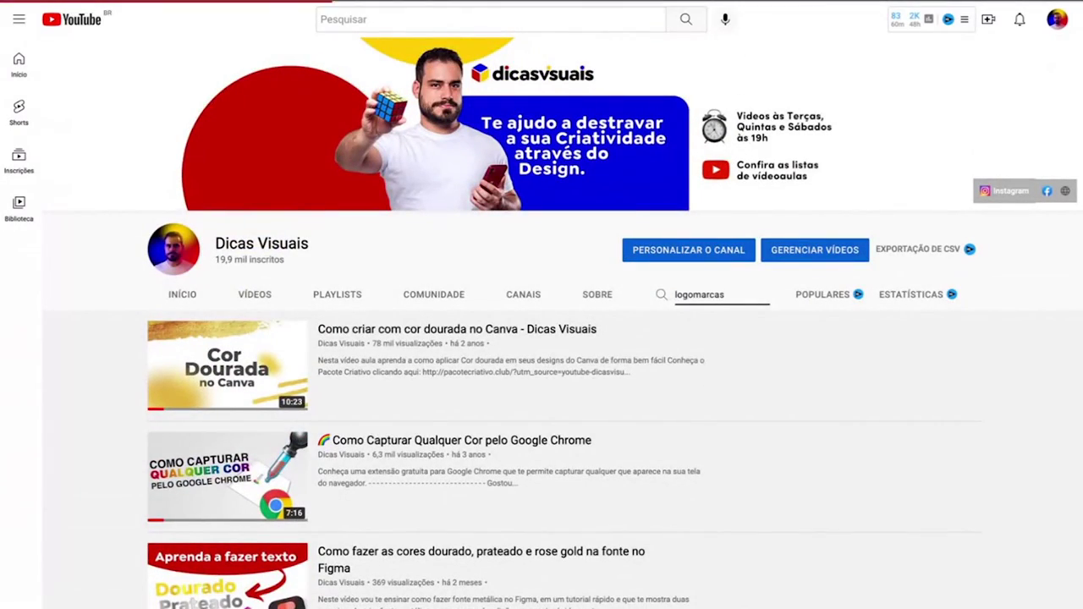
scroll(503, 339, "down", 3)
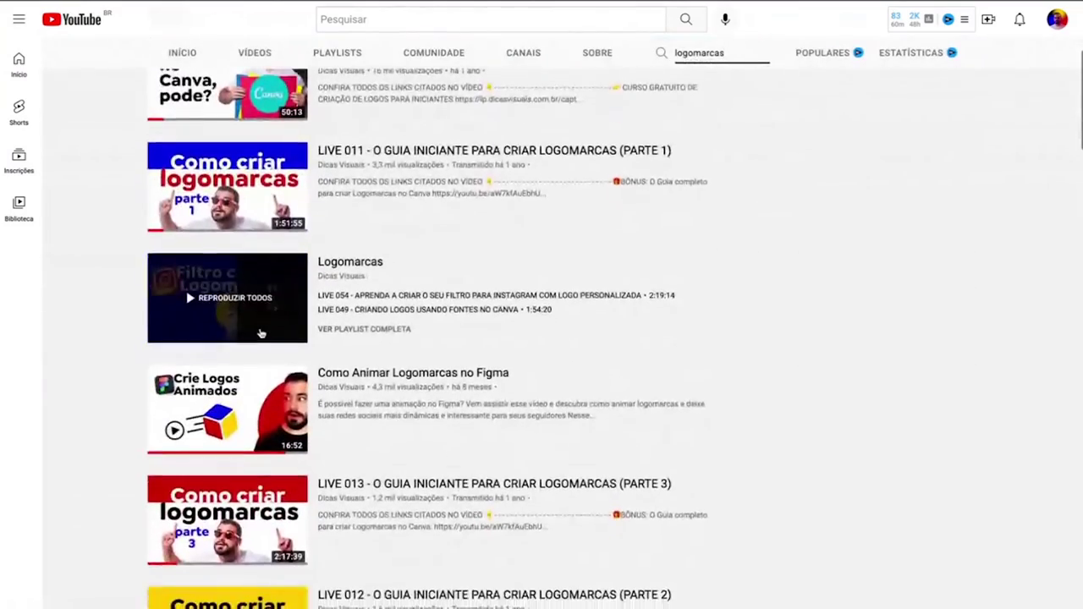
scroll(261, 334, "down", 3)
scroll(261, 334, "down", 1)
scroll(262, 334, "up", 5)
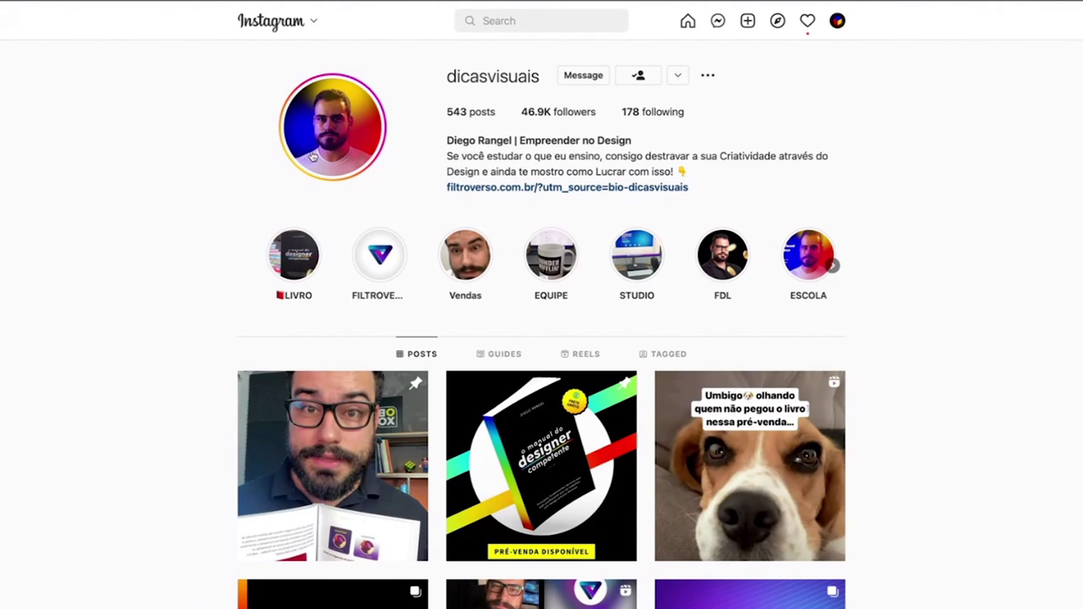
scroll(347, 157, "down", 1)
scroll(349, 169, "down", 3)
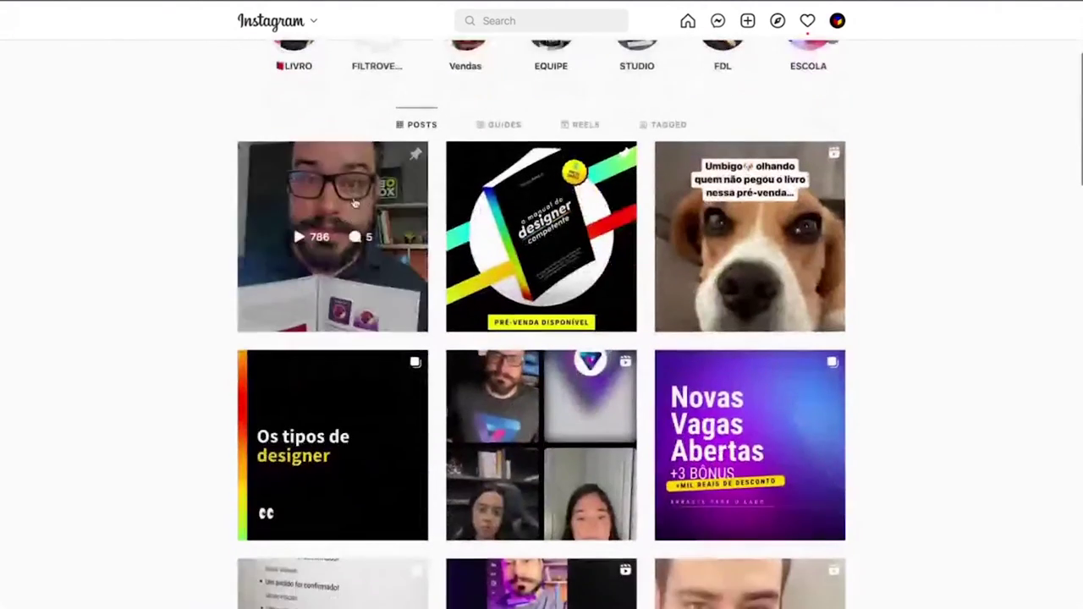
scroll(351, 186, "down", 3)
scroll(354, 203, "down", 3)
scroll(355, 203, "up", 5)
scroll(346, 169, "up", 4)
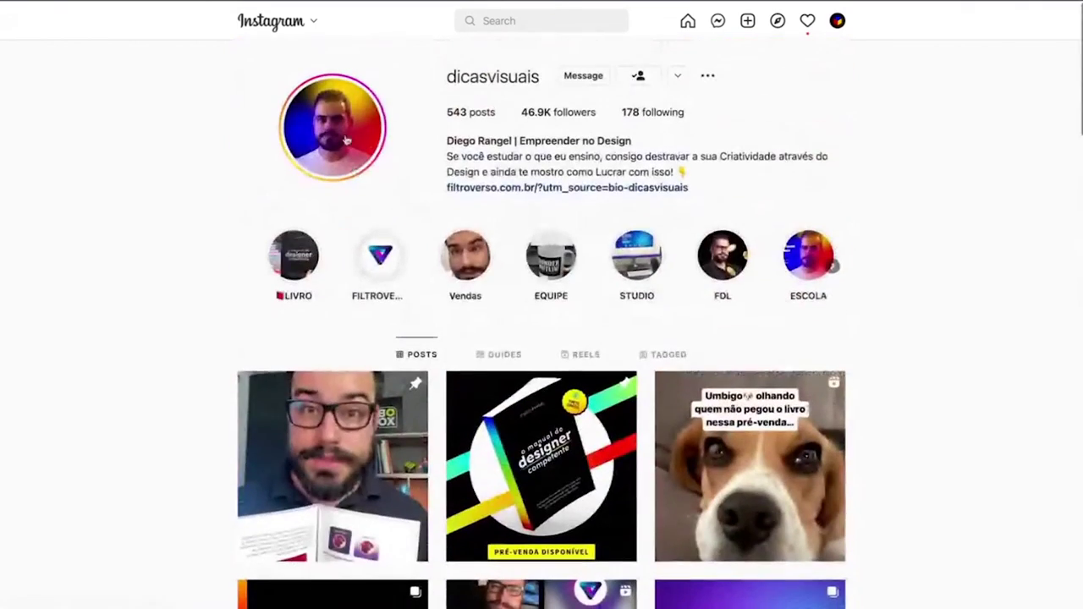